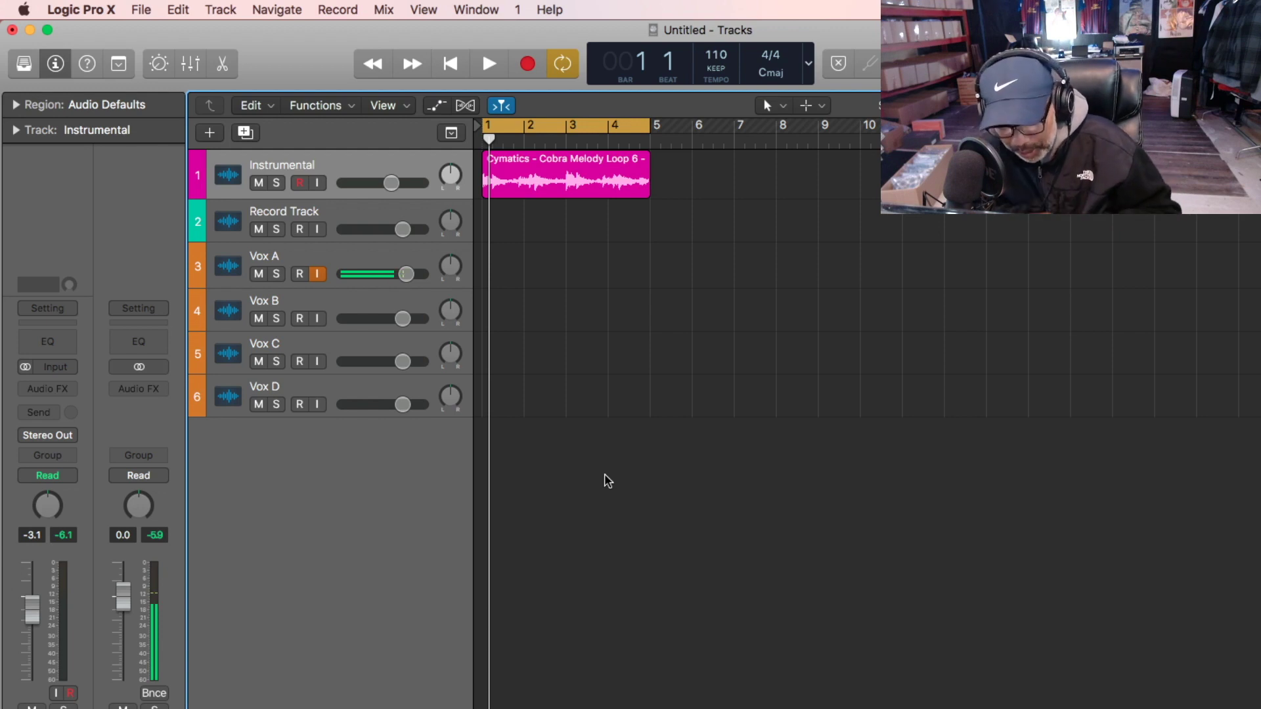
Audition the melody loop on the Instrumental track and copy its region to bar 5.
key("space")
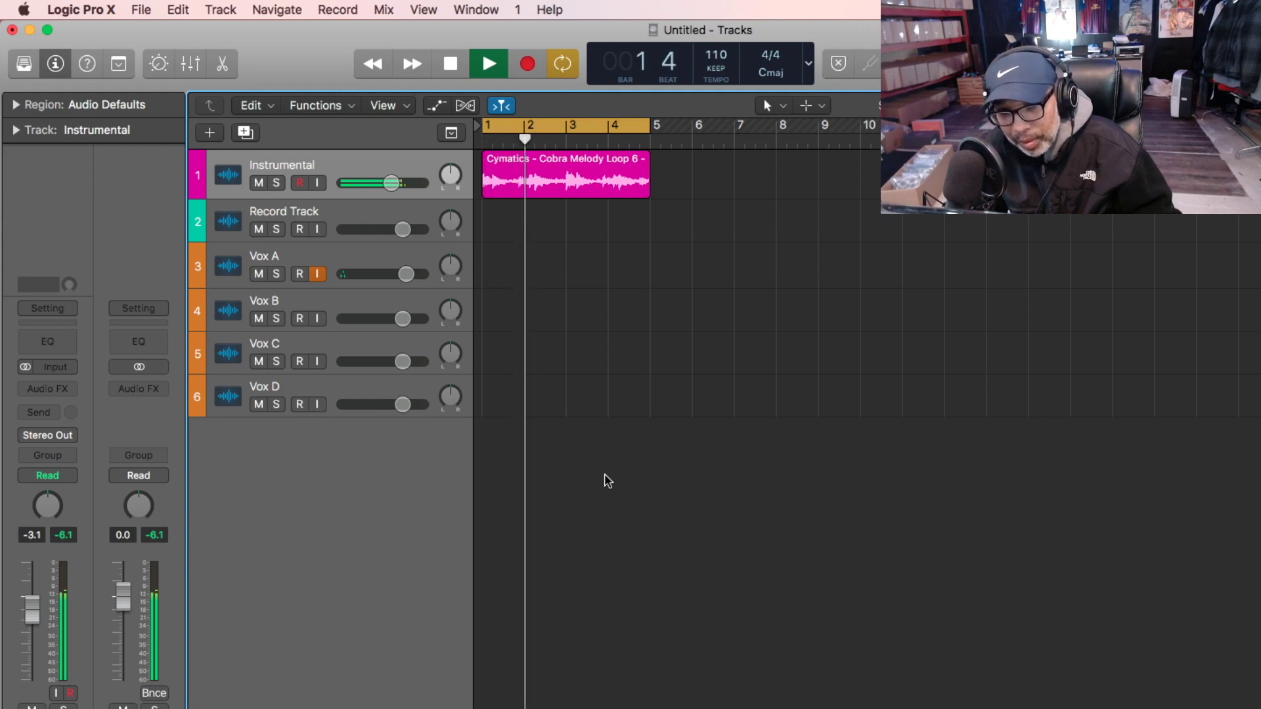
key("space")
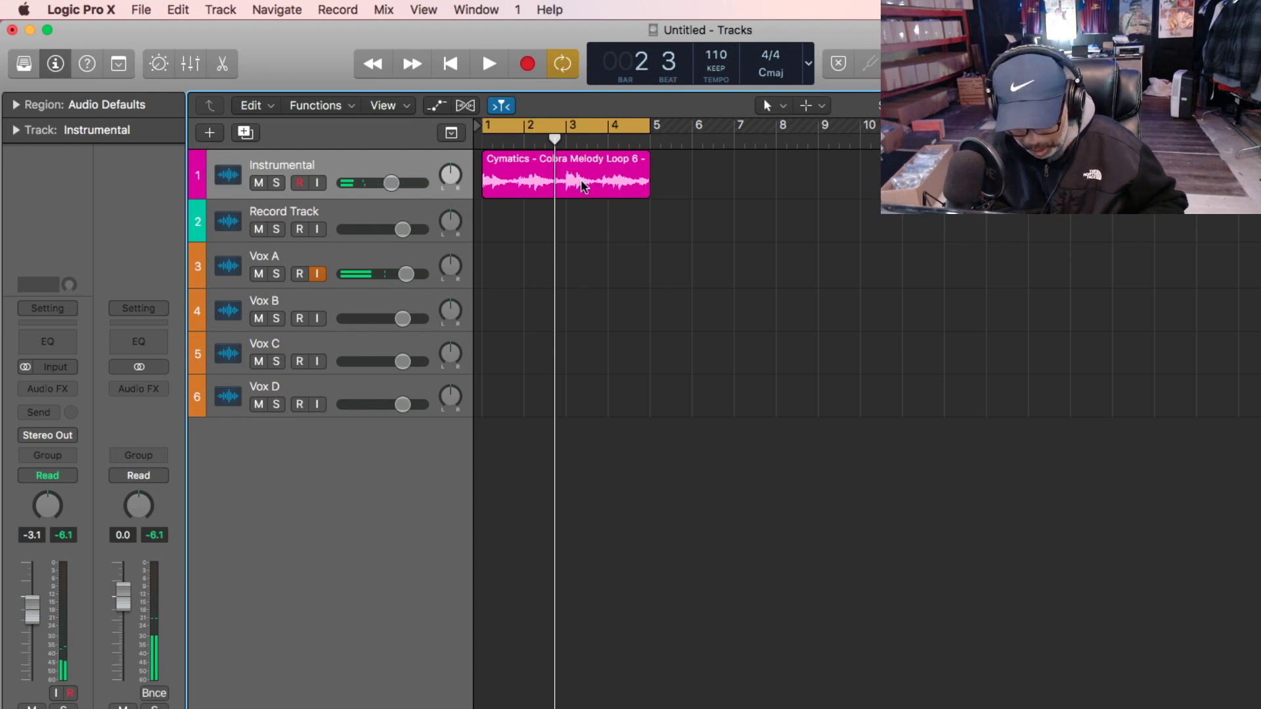
left_click_drag(582, 184, 756, 201)
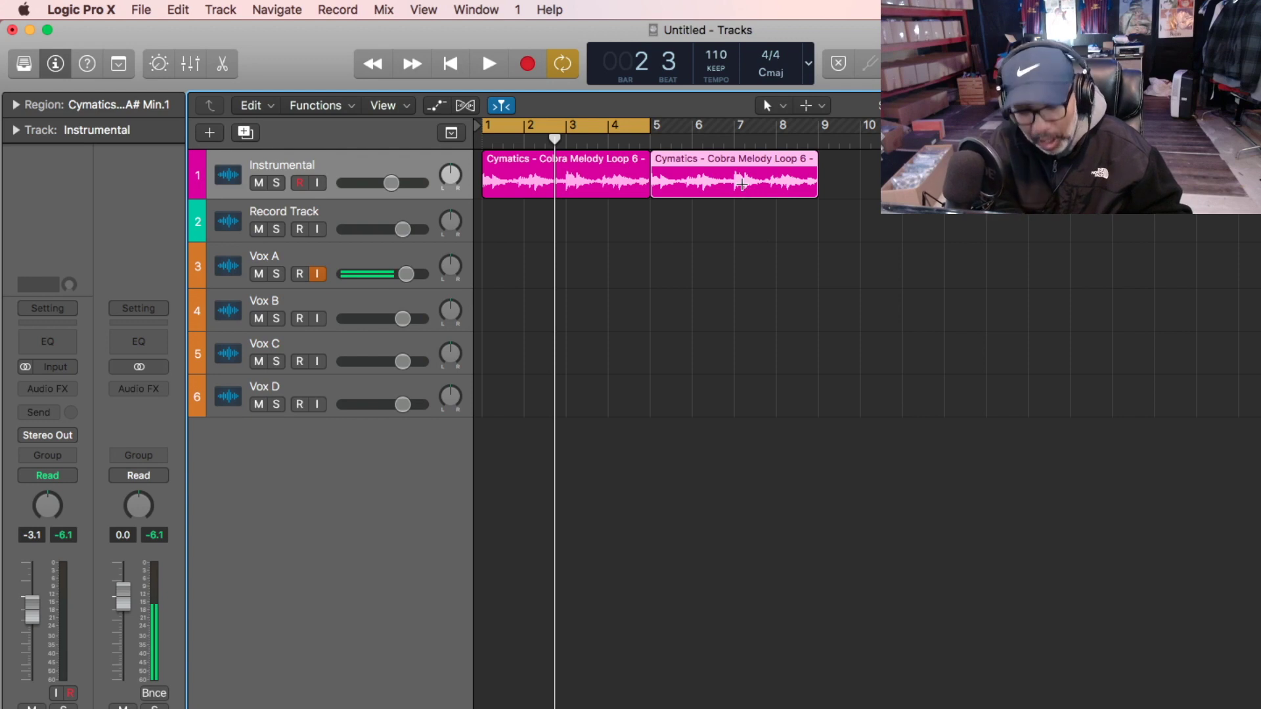
Duplicate the Instrumental track and place a copy of the loop region on it at bar 9.
key("super+d")
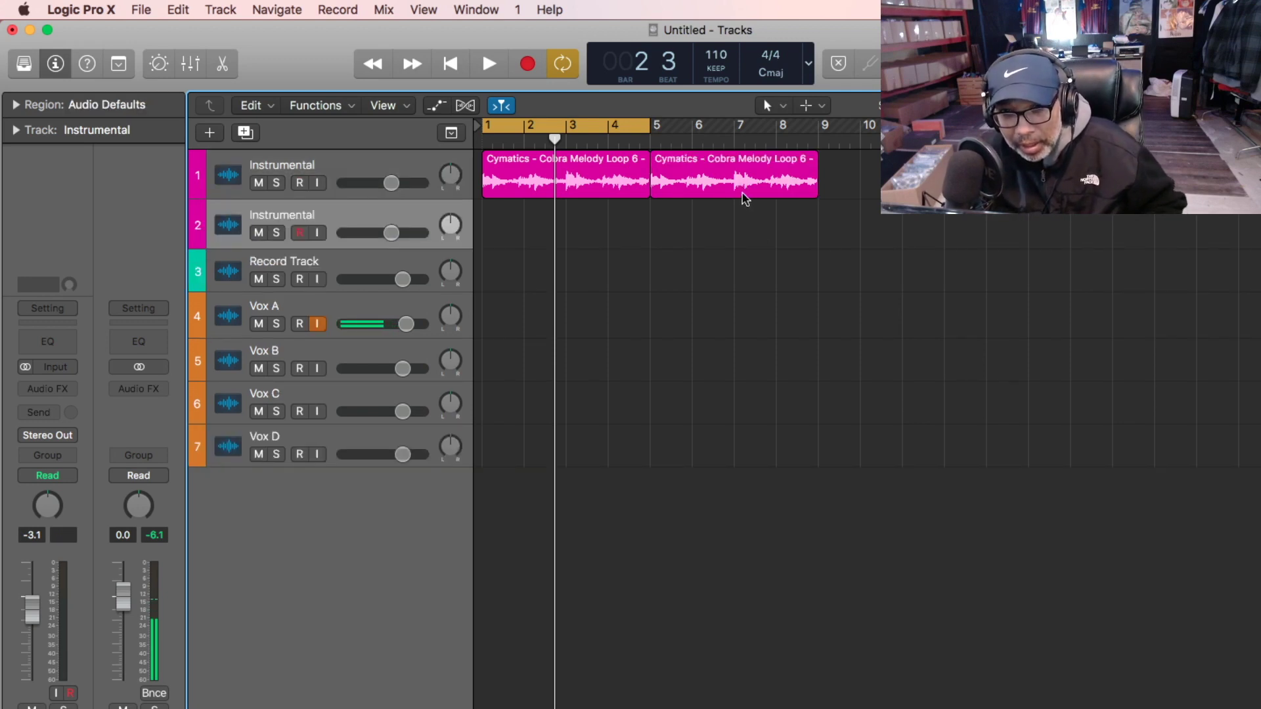
left_click_drag(737, 189, 905, 235)
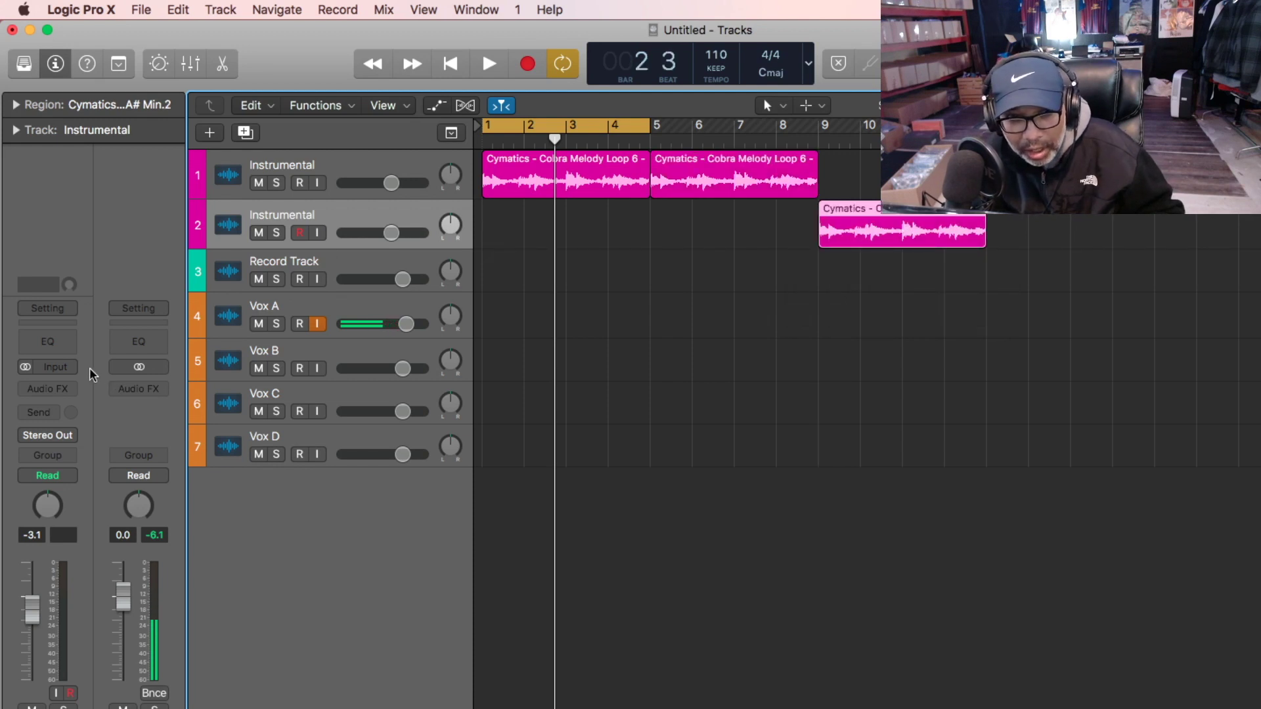
Insert a Channel EQ on the duplicated Instrumental track and set its high-cut filter to 650 Hz.
left_click(68, 388)
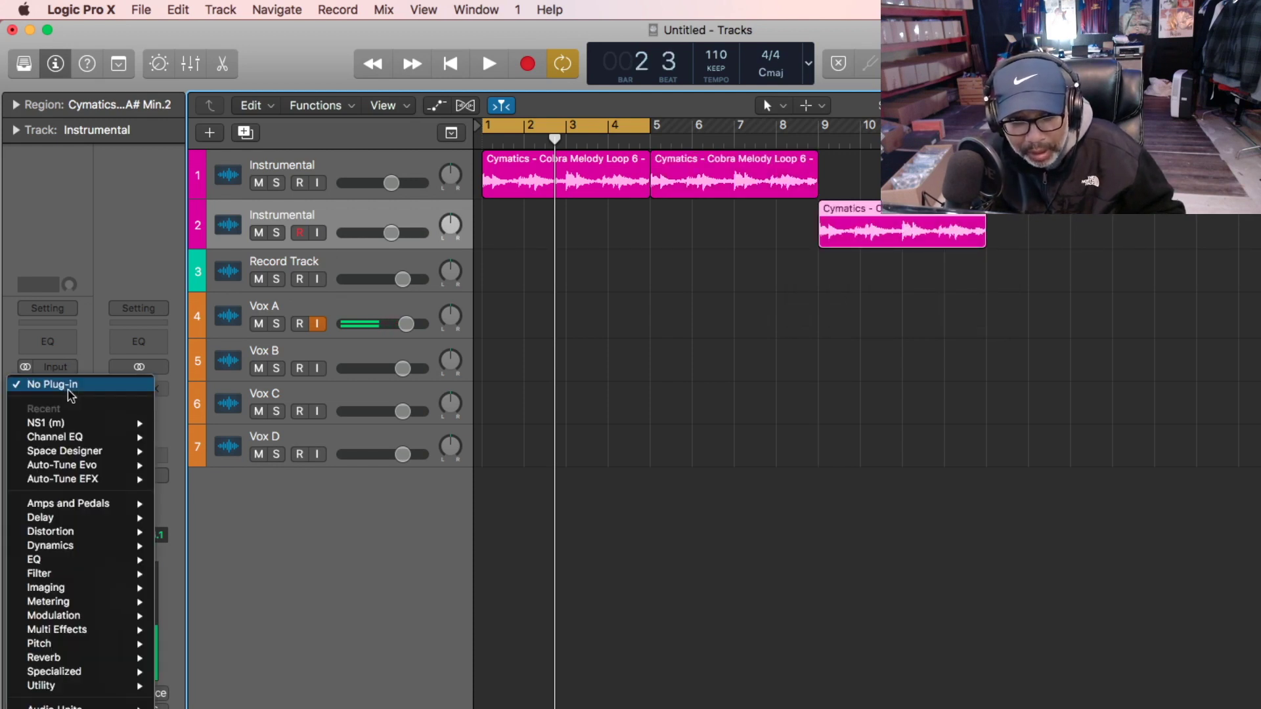
mouse_move(98, 437)
left_click(165, 435)
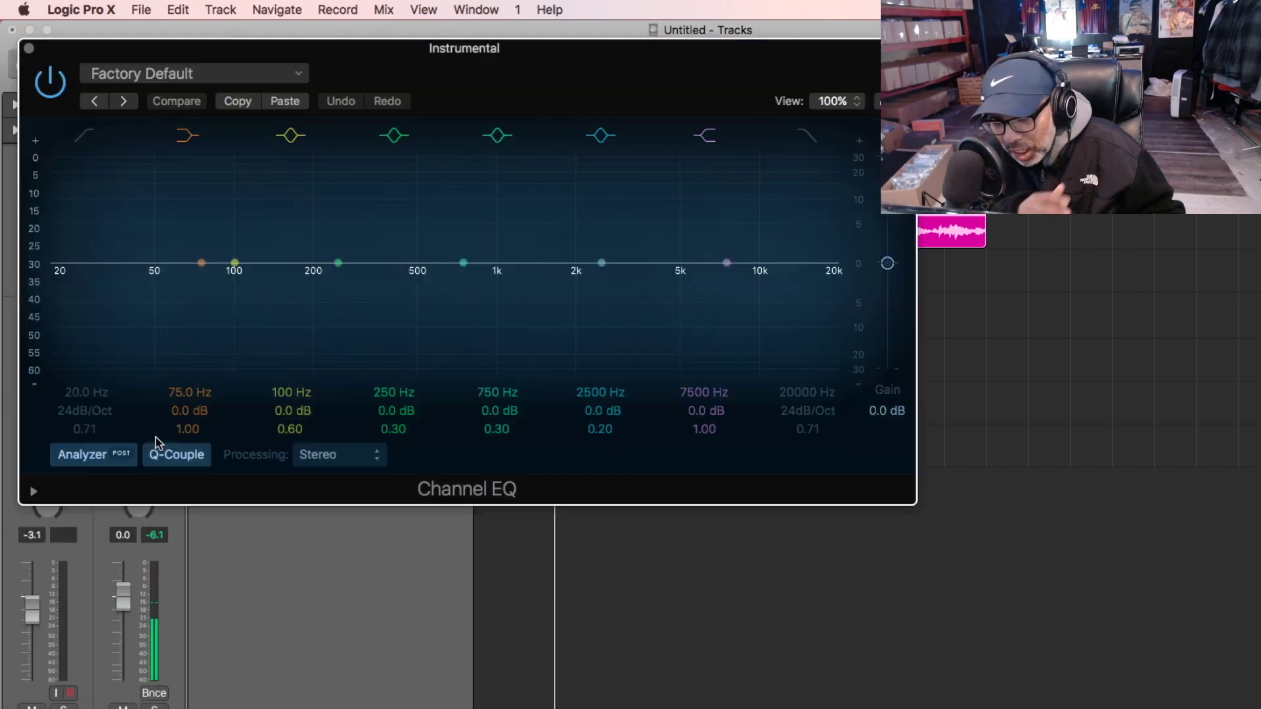
left_click(809, 136)
left_click_drag(827, 373, 447, 371)
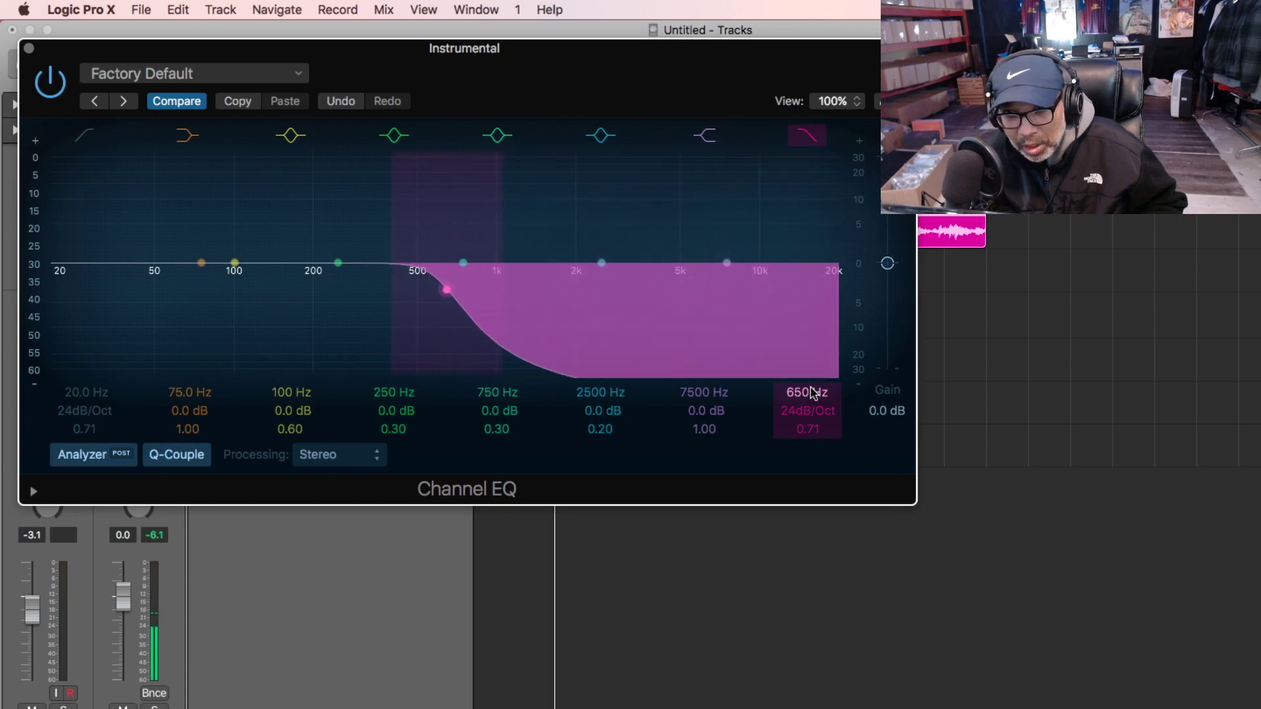
left_click(29, 48)
Move the cycle range to the loop at bar 9, play it, and lower the EQ's high-cut frequency to about 510 Hz.
left_click_drag(624, 125, 957, 124)
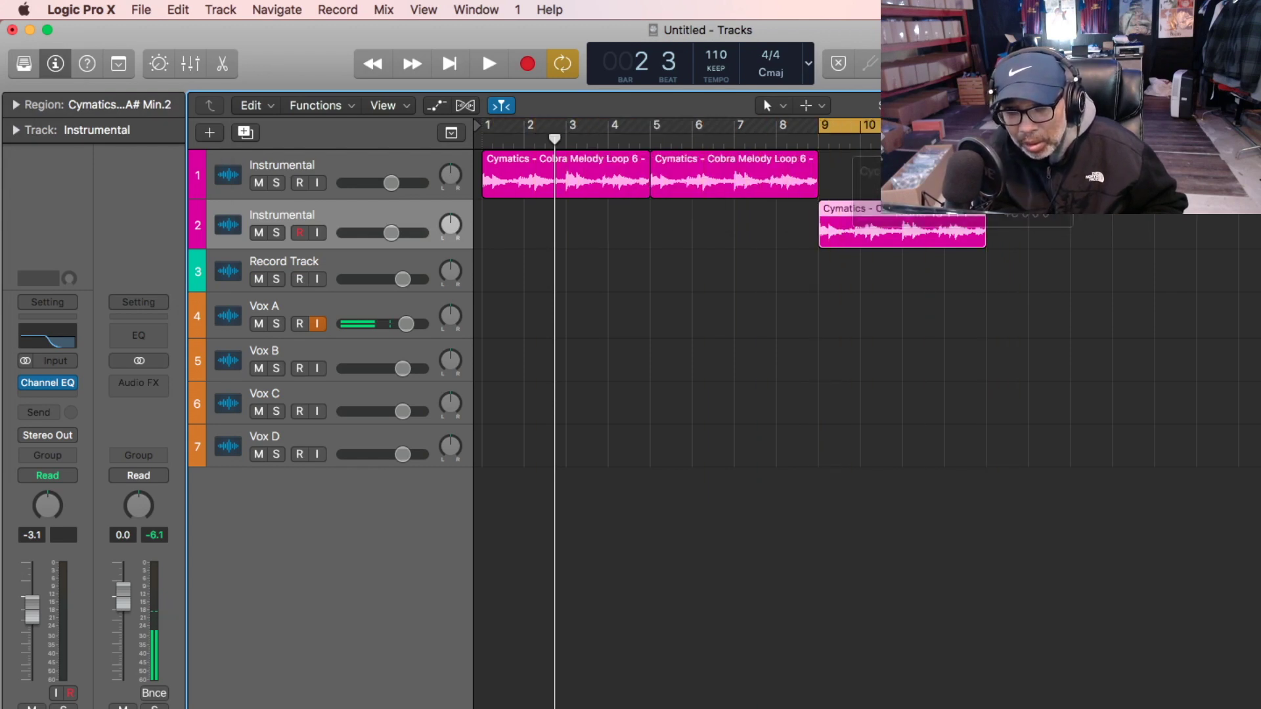
key("space")
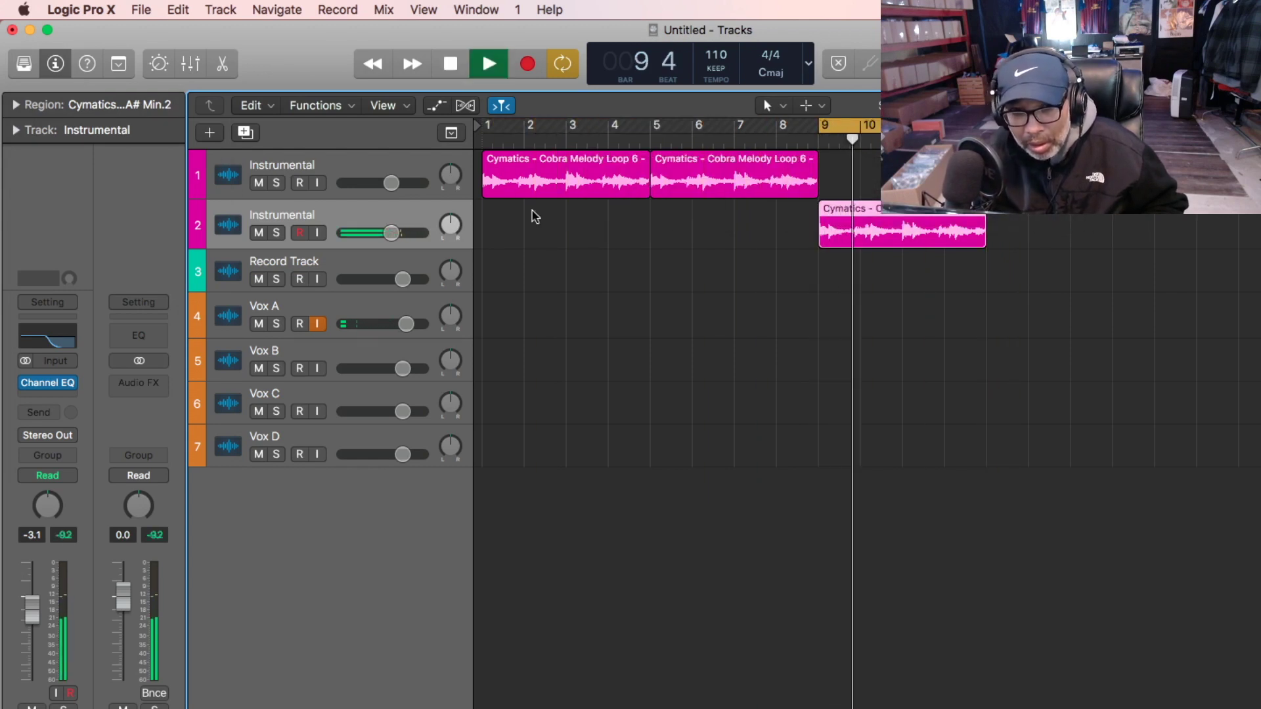
left_click(51, 342)
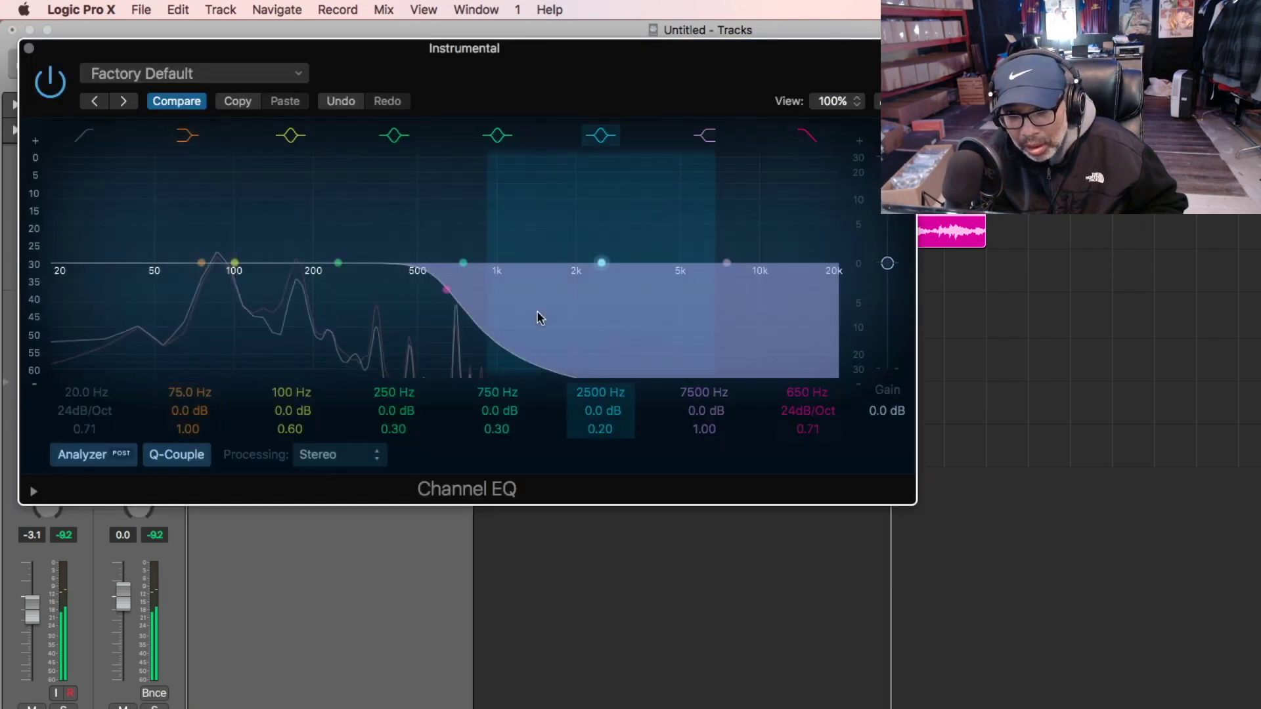
left_click_drag(442, 289, 407, 289)
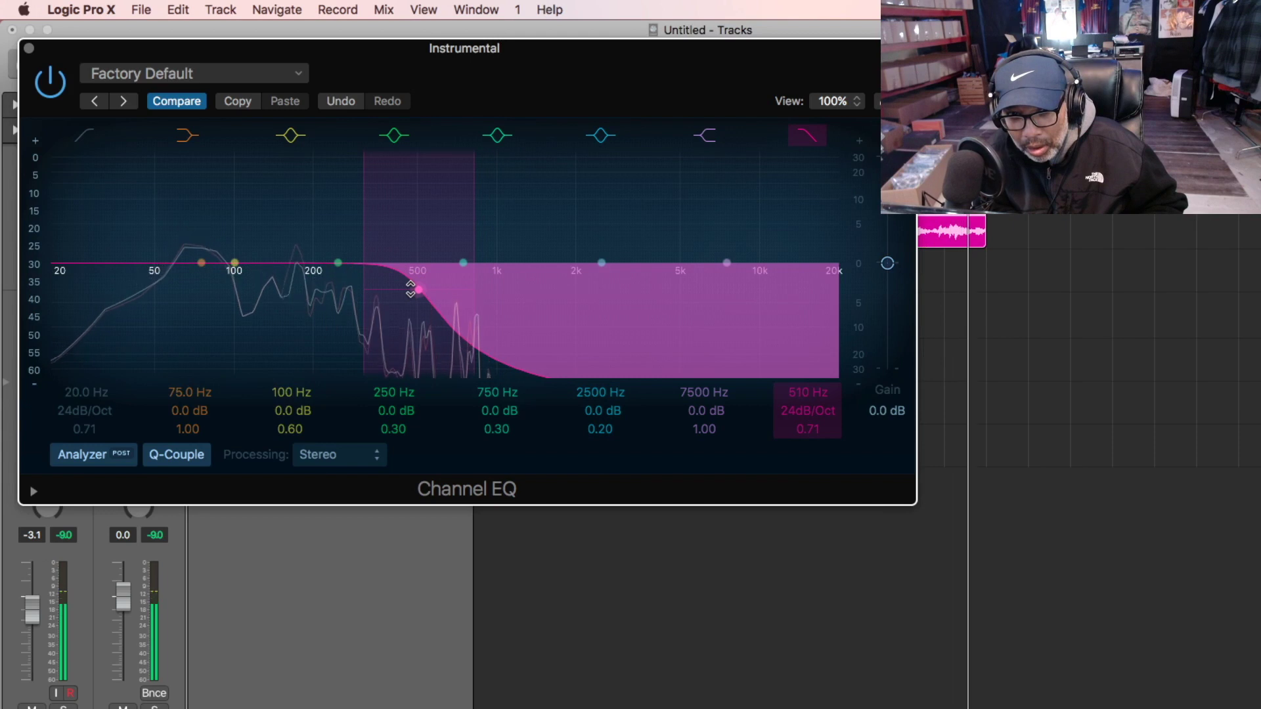
left_click(28, 48)
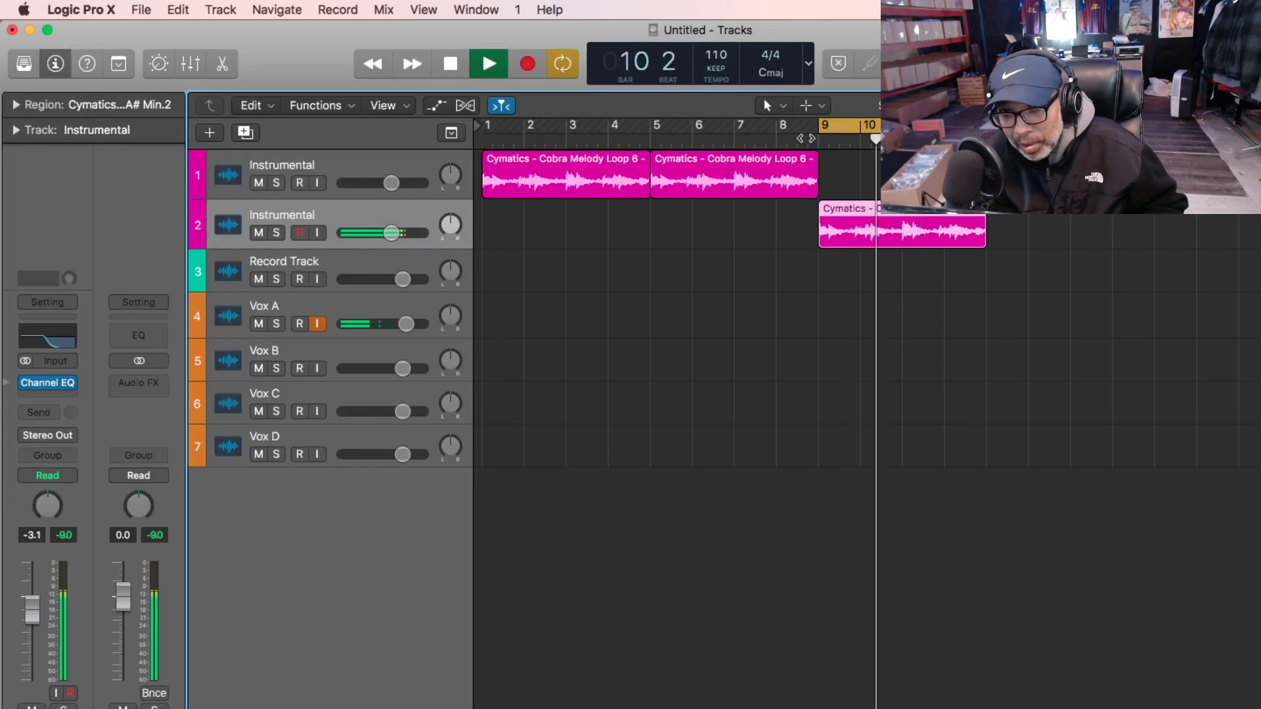
Extend the cycle range back to bar 1 and trim the ends of both loop regions on the first Instrumental track.
left_click_drag(821, 128, 446, 150)
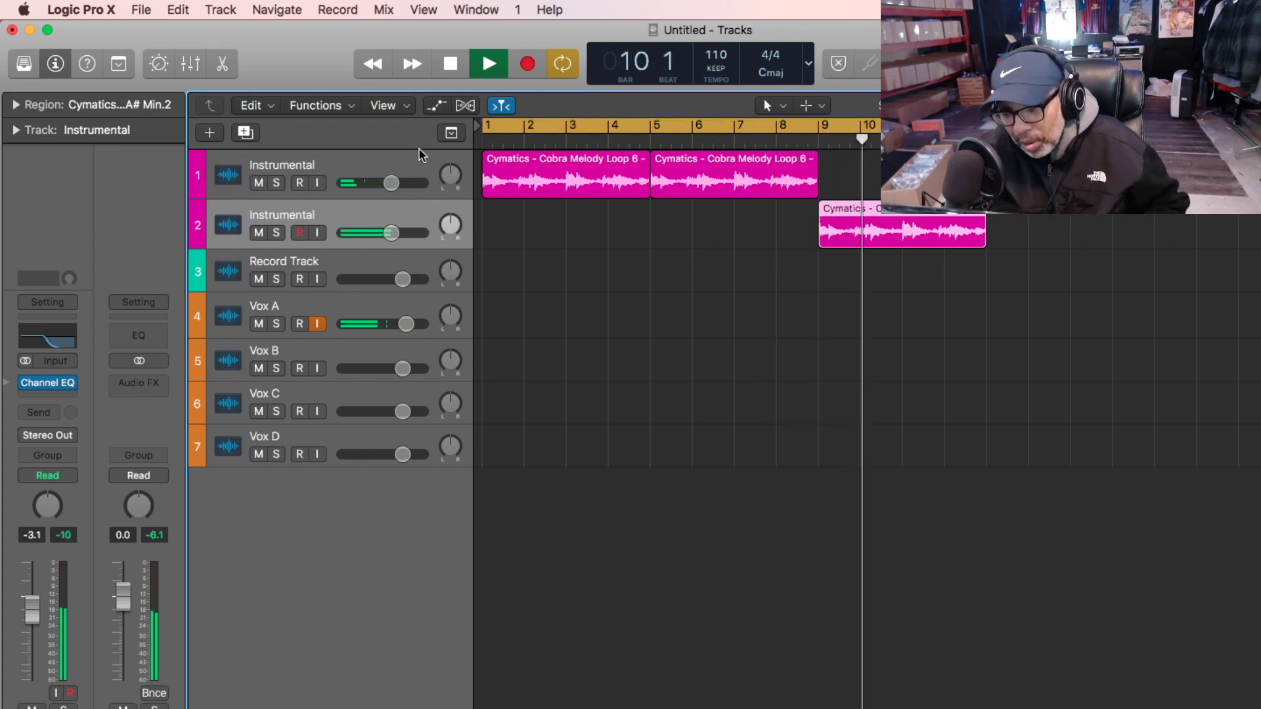
key("space")
left_click_drag(813, 195, 803, 191)
left_click_drag(647, 186, 624, 186)
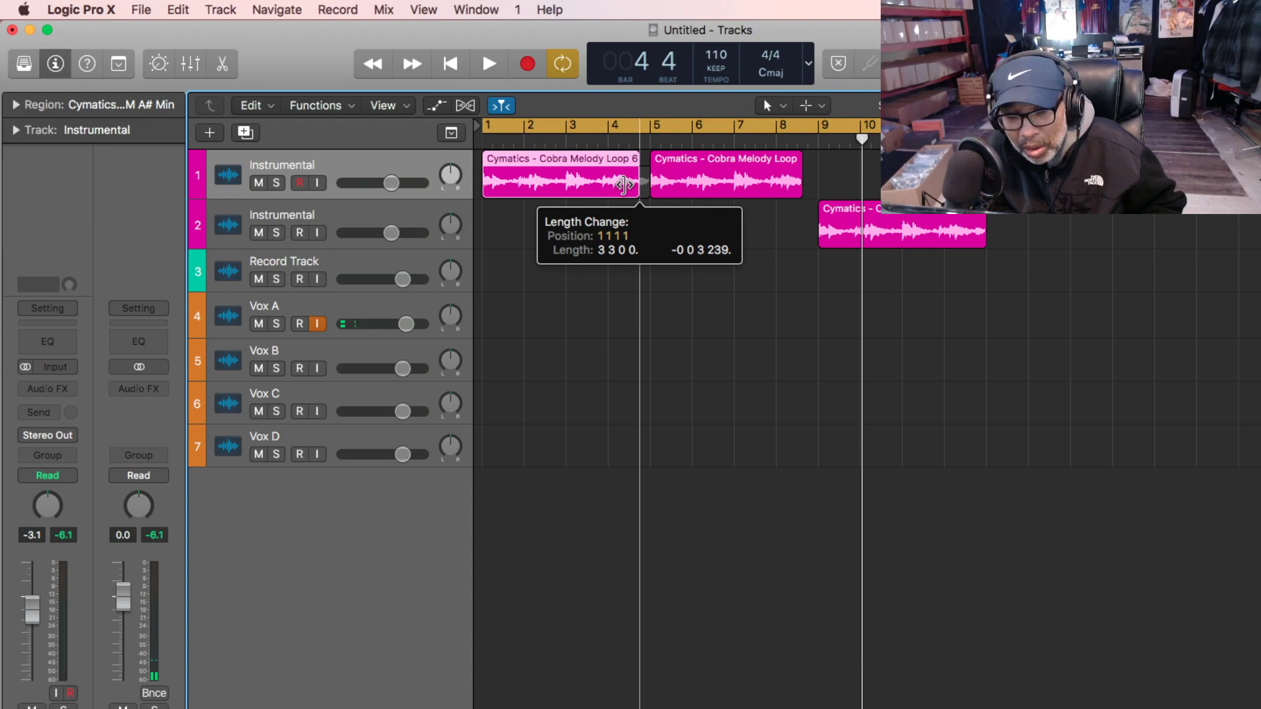
left_click_drag(624, 185, 624, 186)
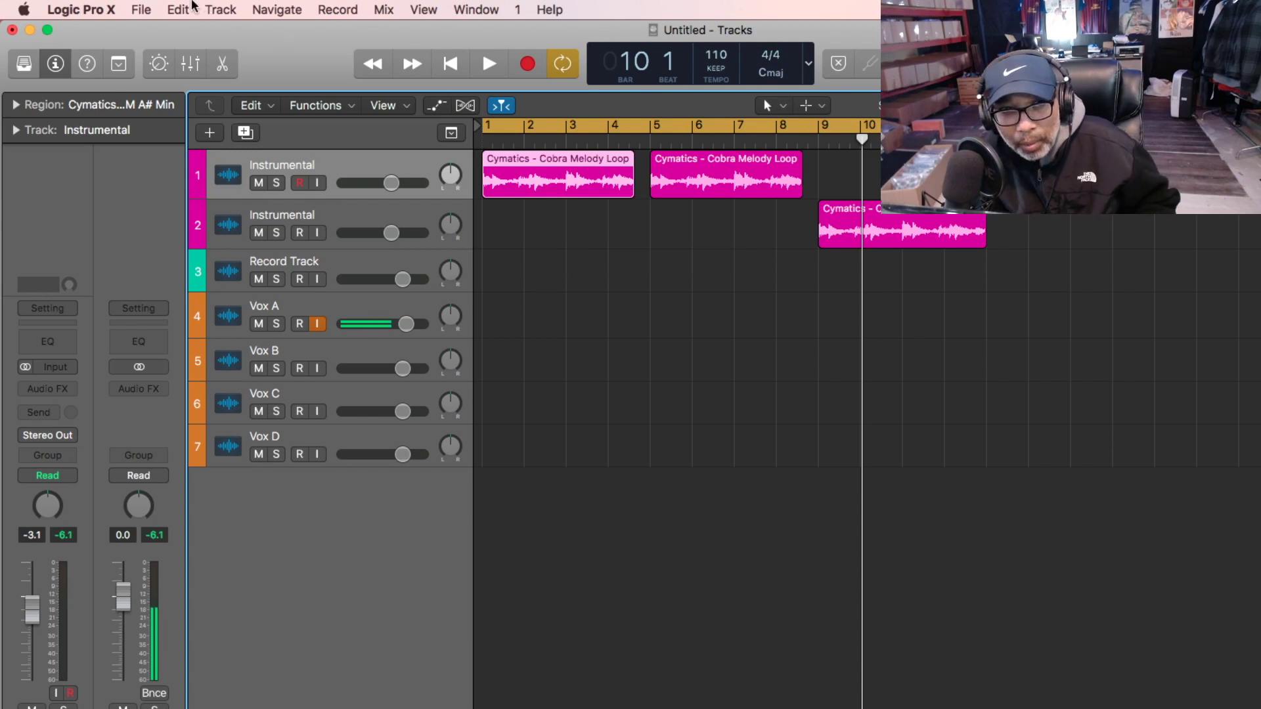
left_click(143, 9)
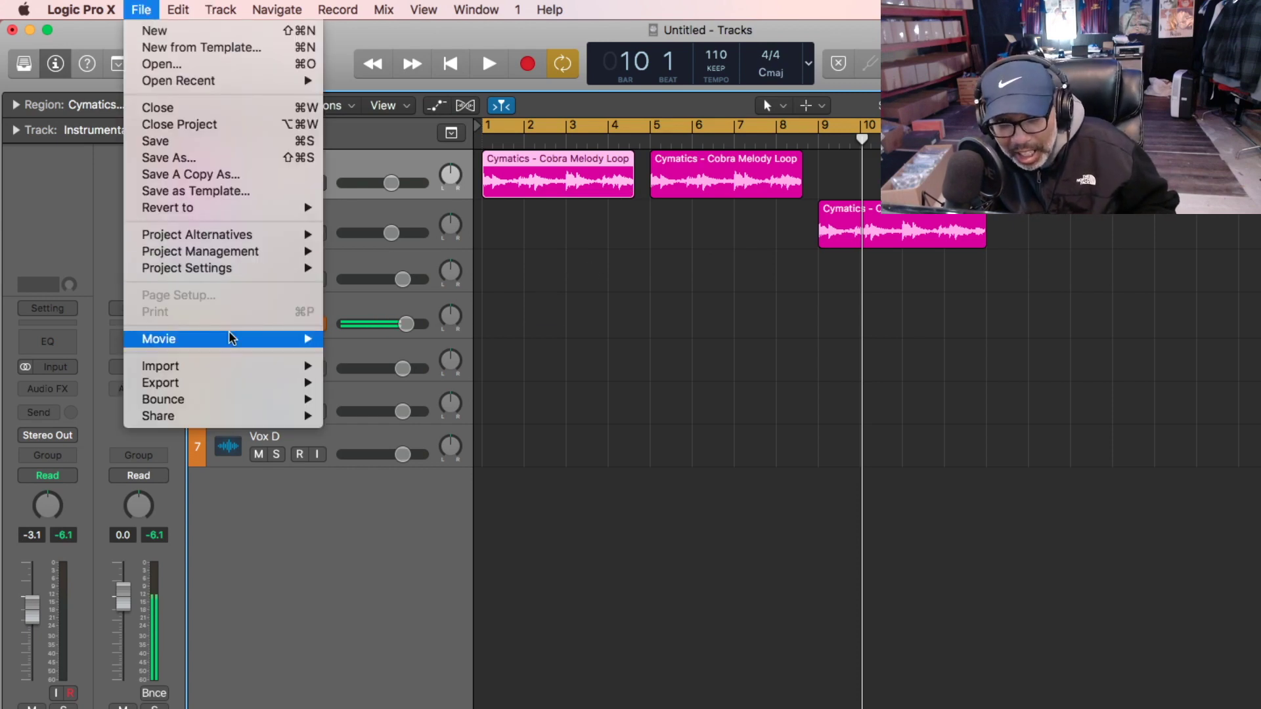
mouse_move(248, 365)
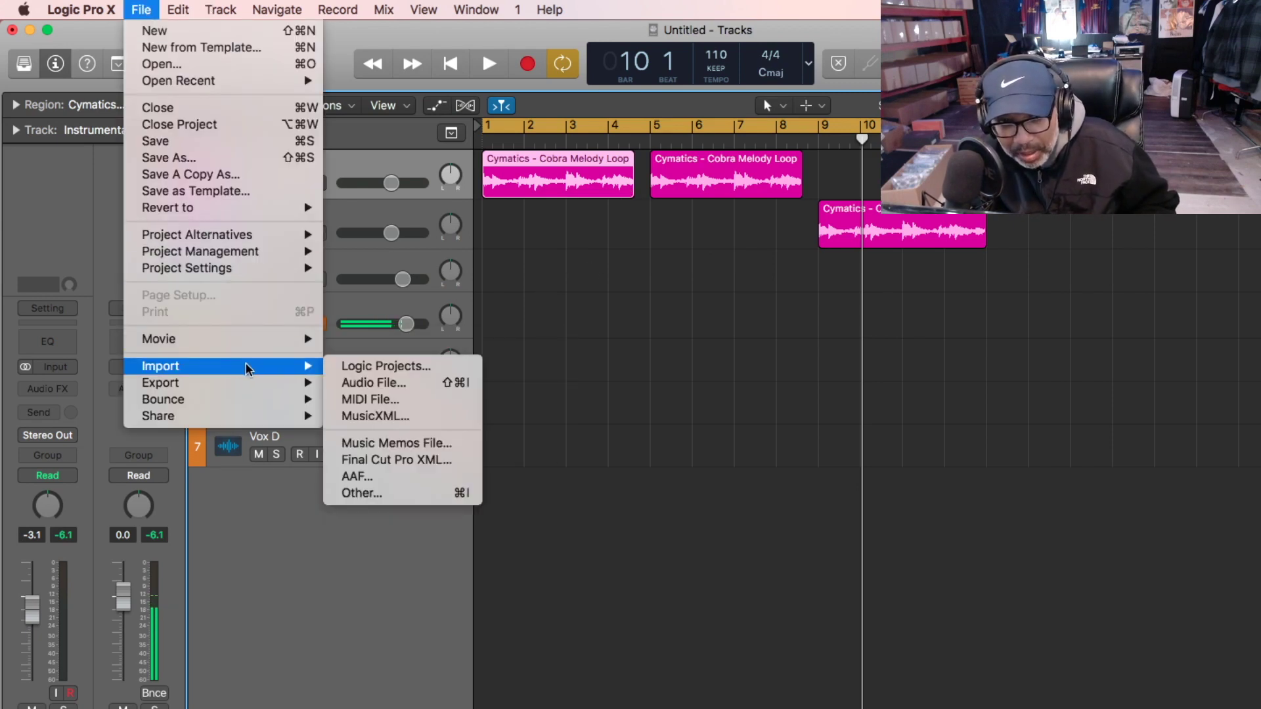
left_click(378, 368)
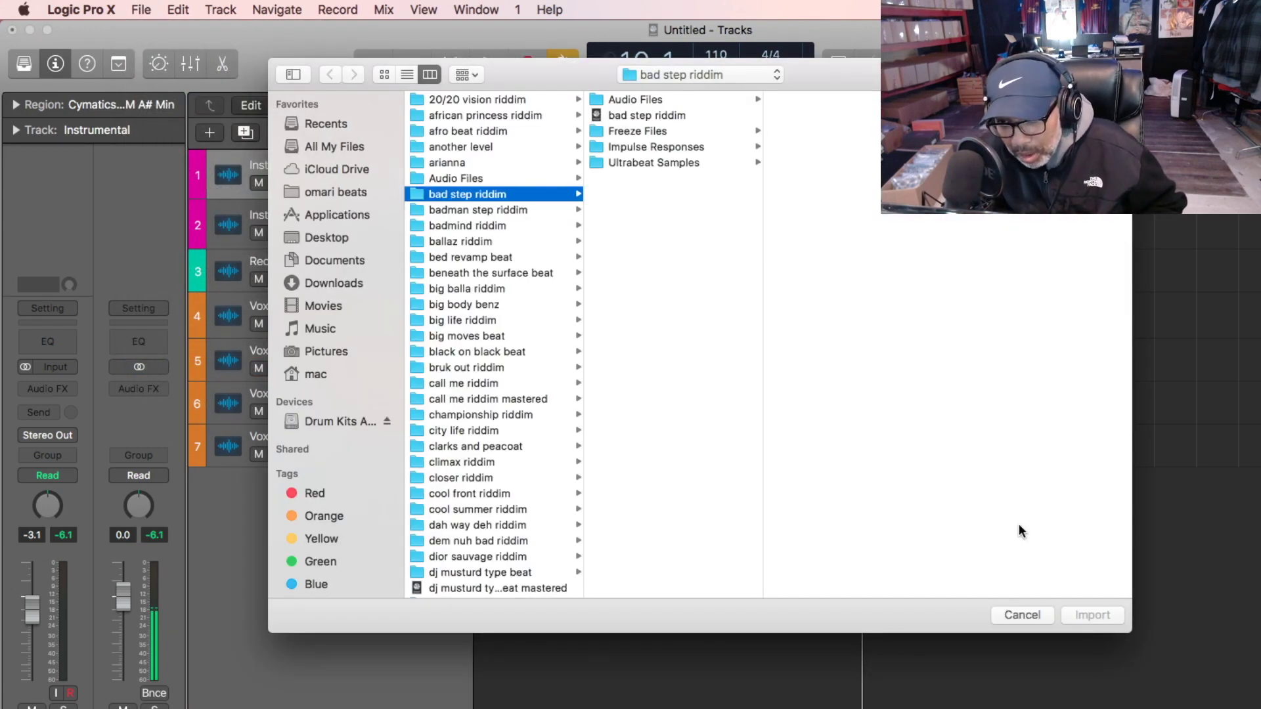
left_click(1022, 616)
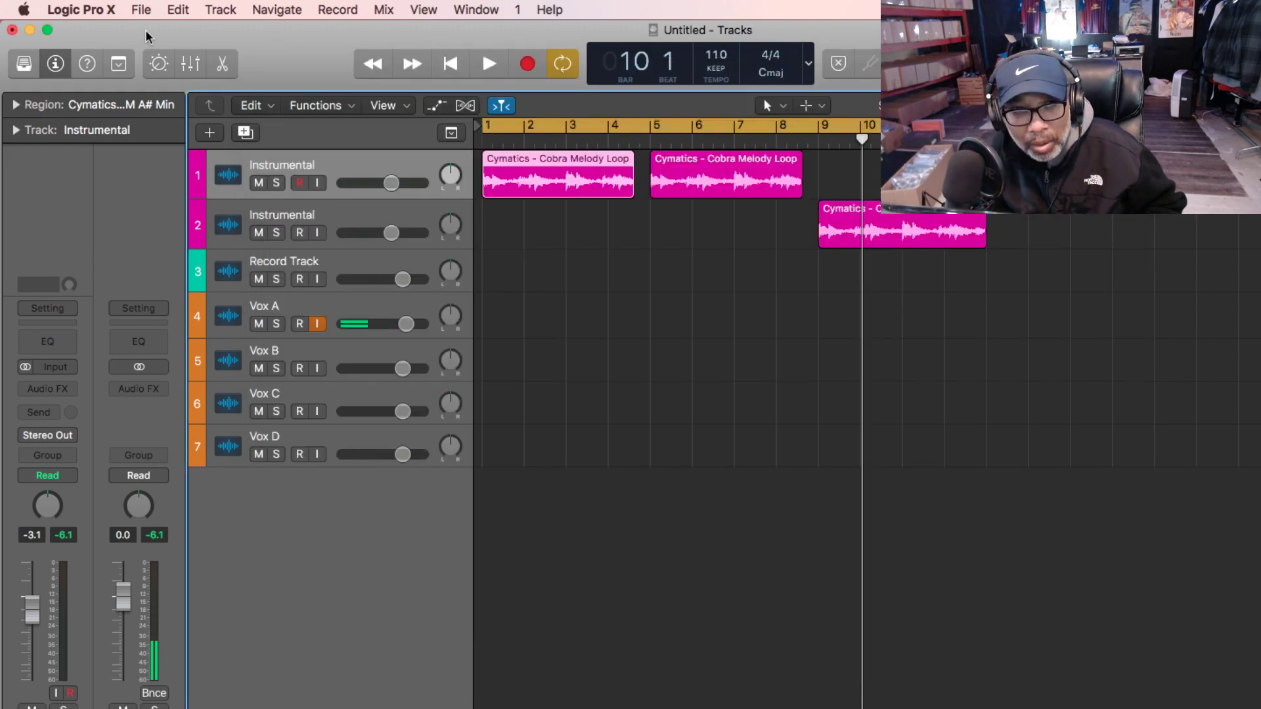
Open the "bad step riddim" Logic project for importing its tracks.
left_click(141, 9)
mouse_move(242, 366)
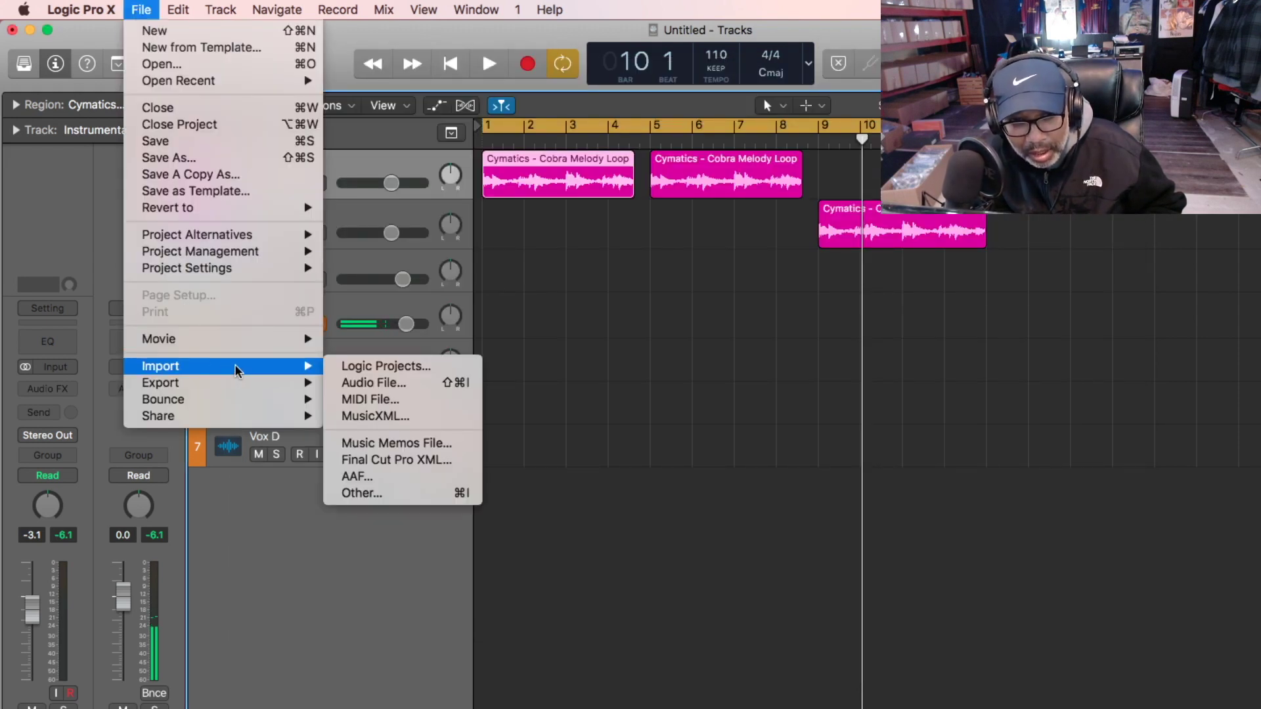
left_click(352, 369)
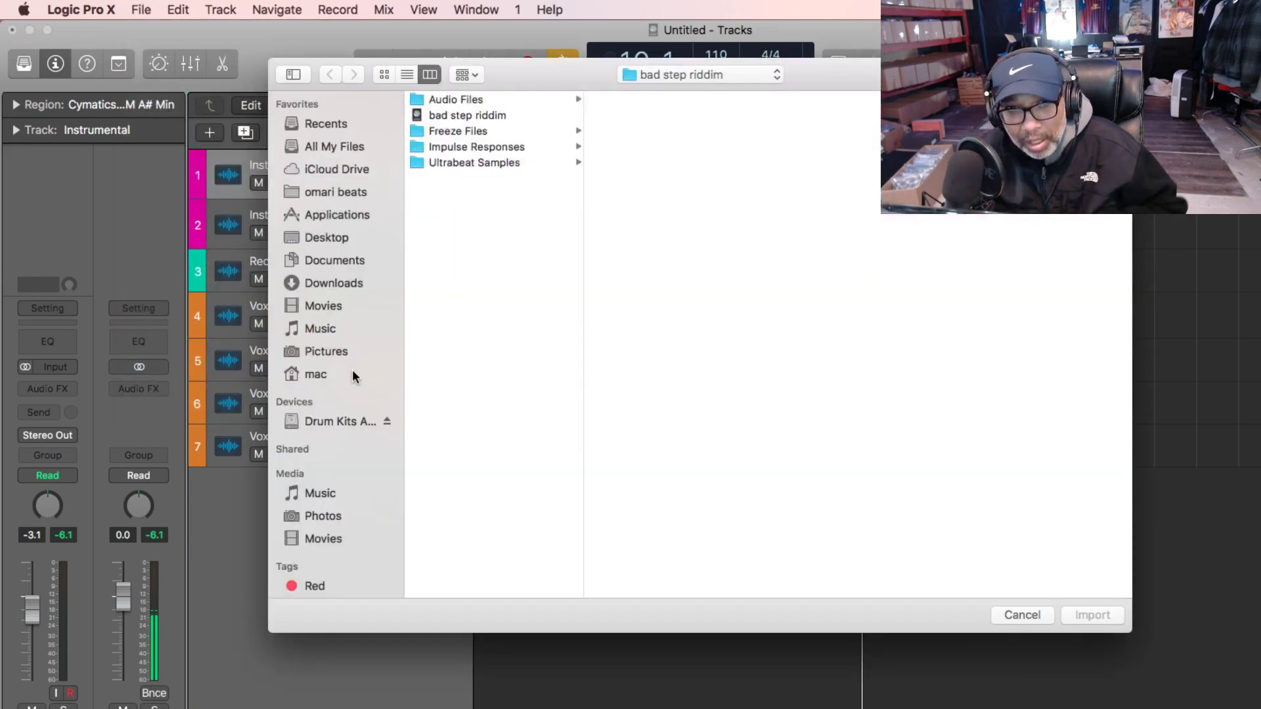
left_click(482, 115)
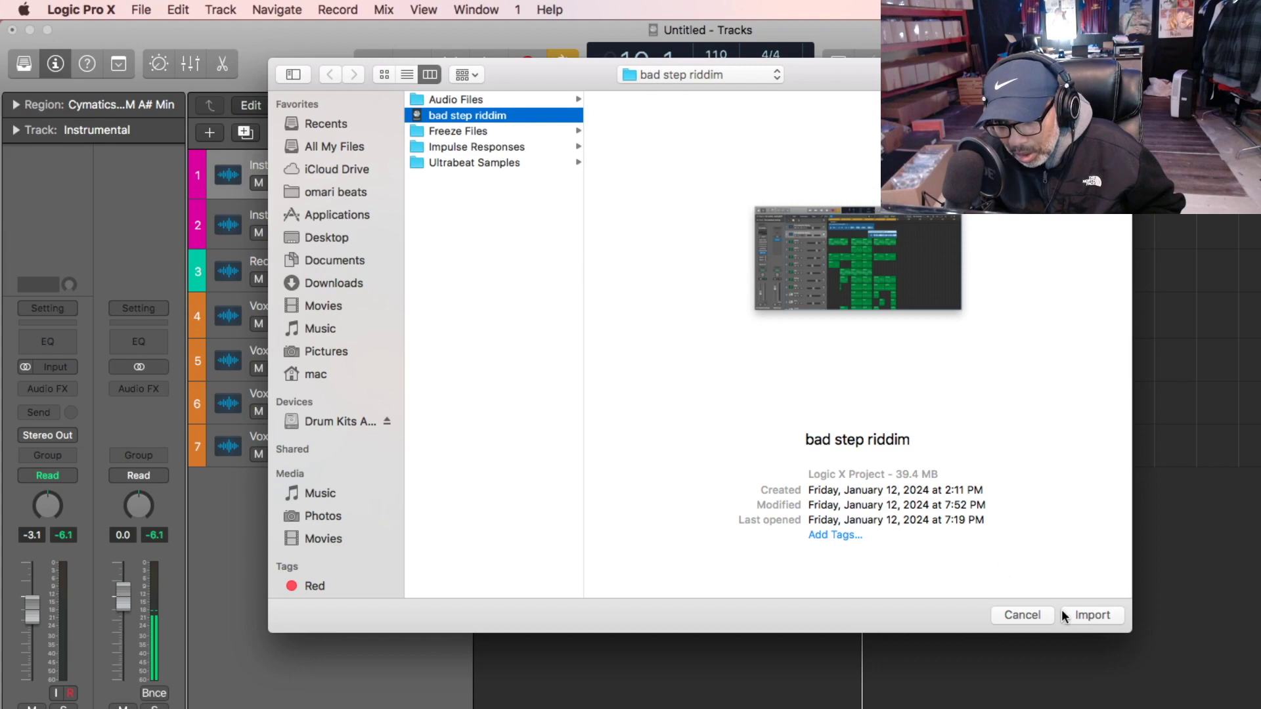
left_click(1090, 613)
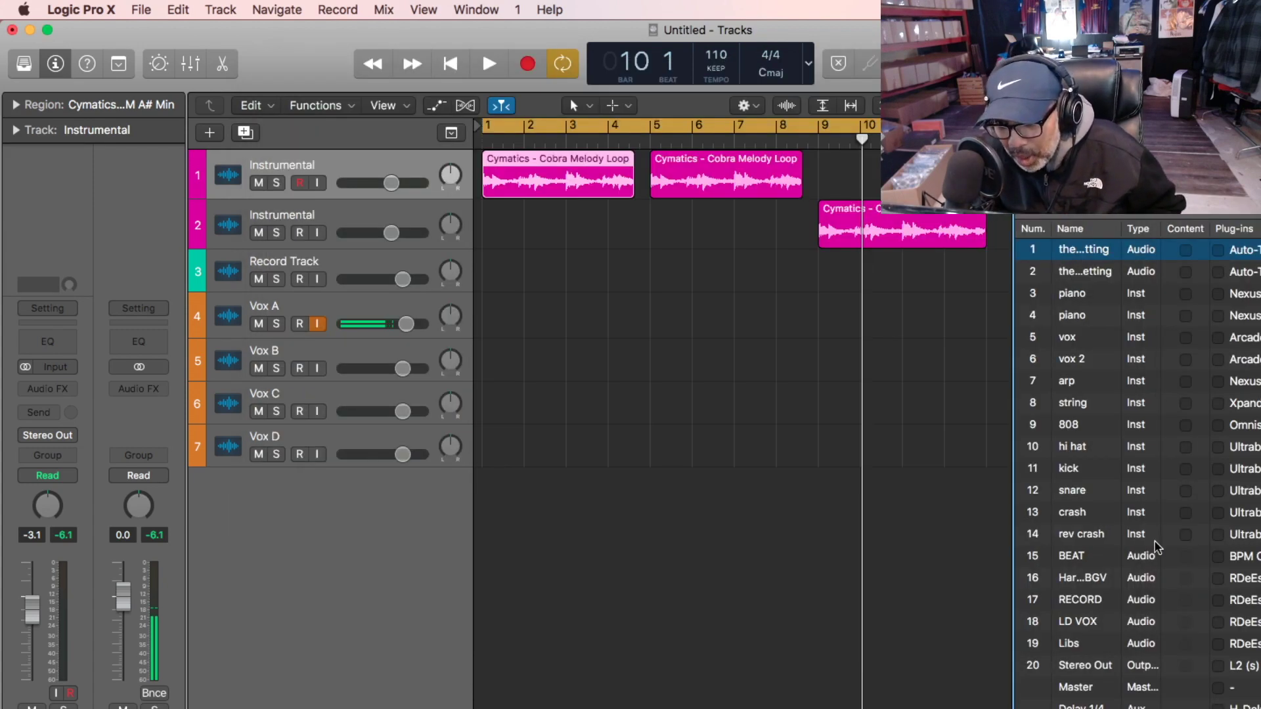
Try marking content and plug-ins of the rev crash, crash and snare tracks for import, clear the marks and close the import list.
left_click(1188, 536)
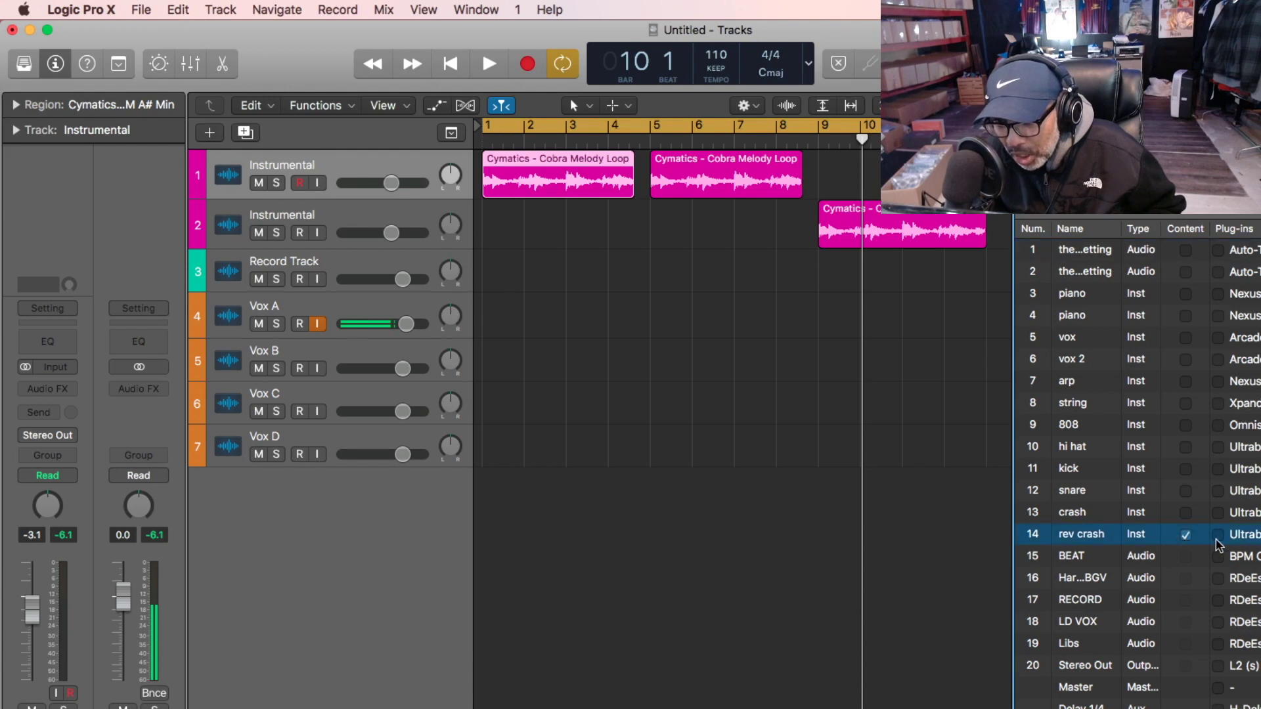
left_click(1185, 514)
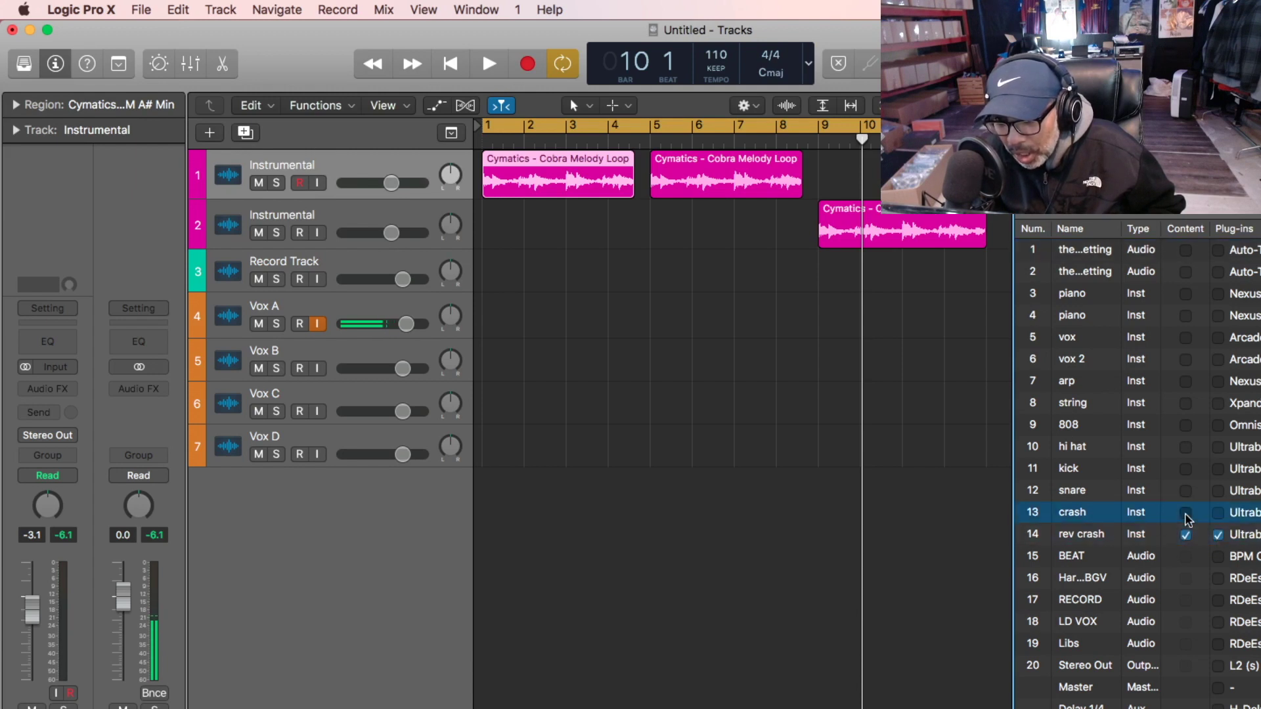
left_click(1186, 492)
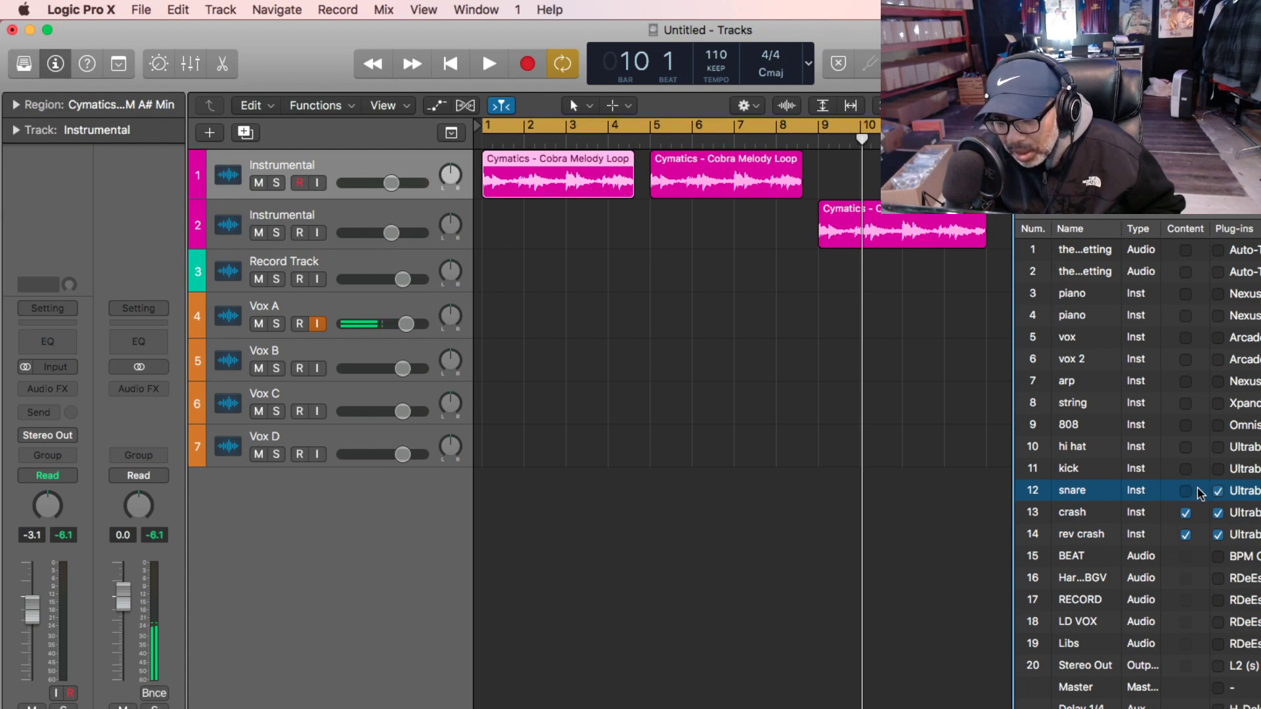
left_click(1186, 514)
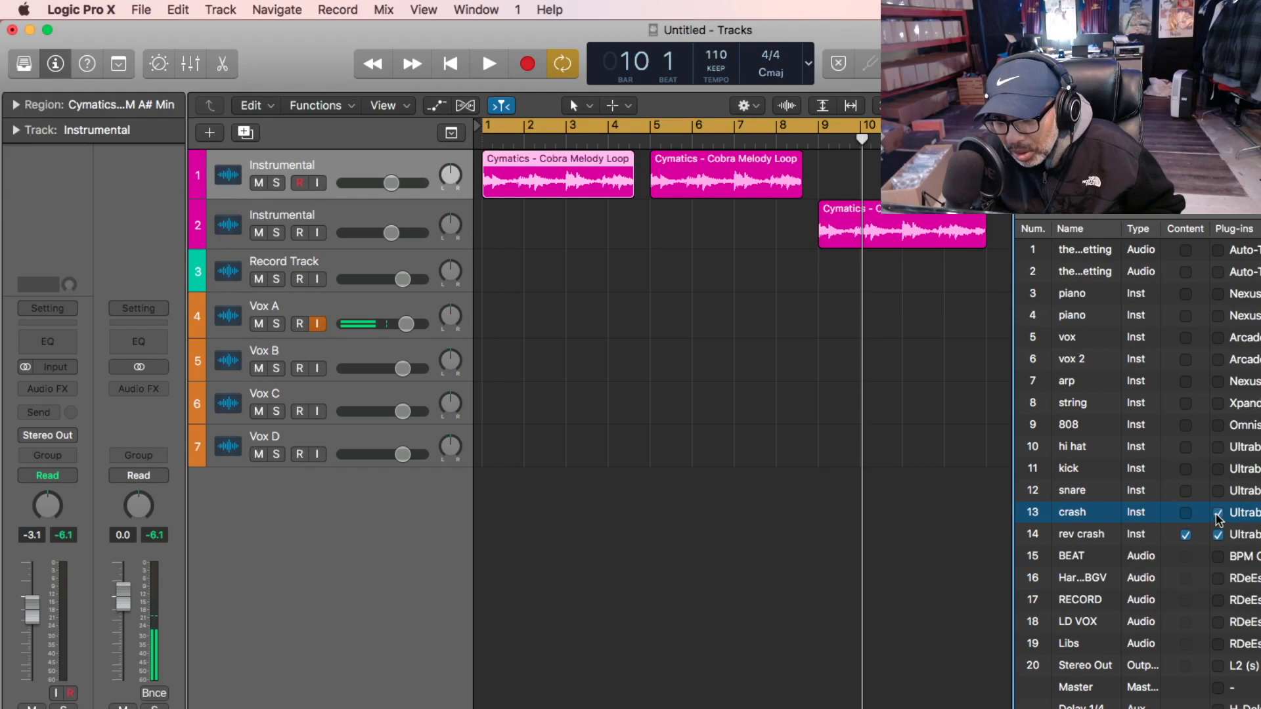
left_click(1216, 534)
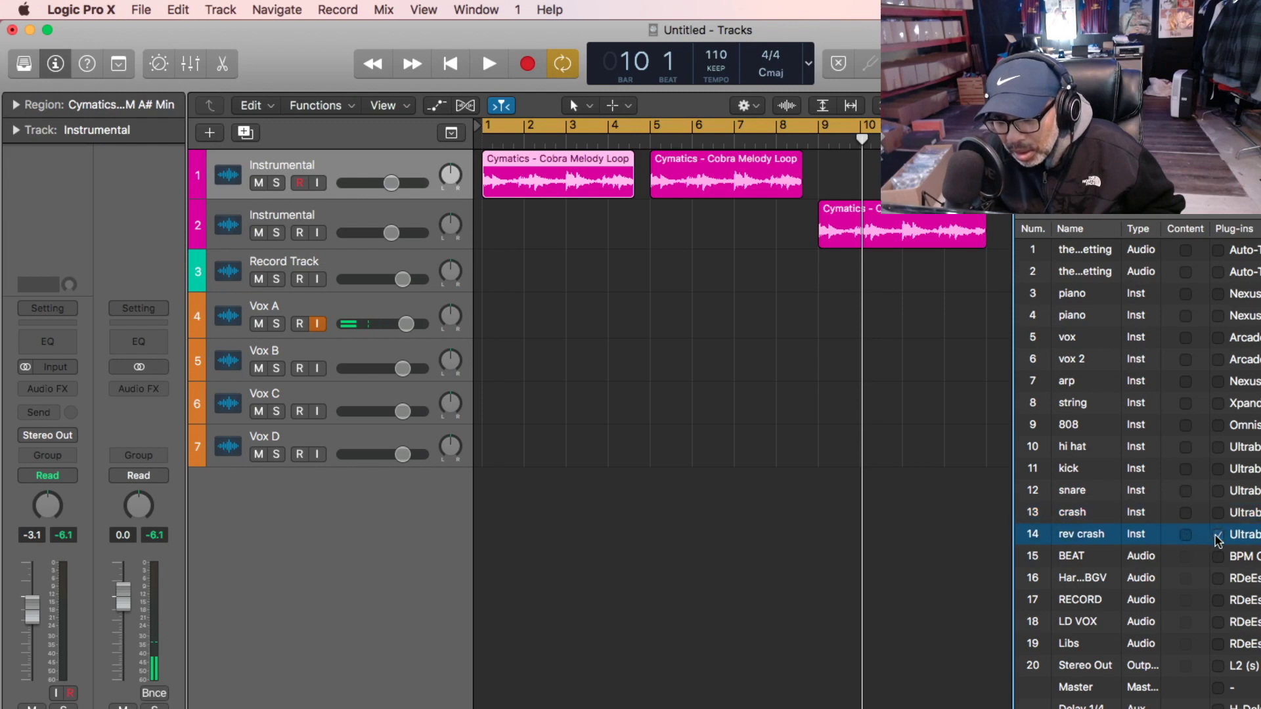
key("d")
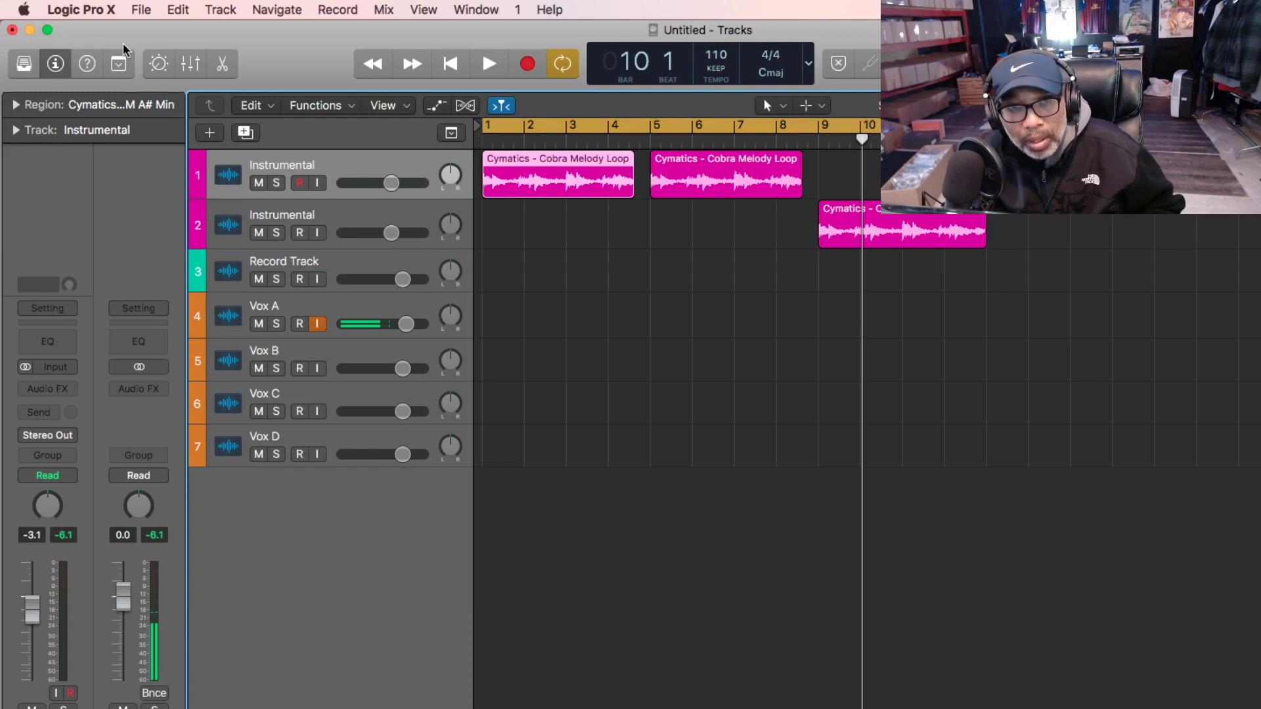
Start importing from another Logic project and open the Logic folder inside Music in the file chooser.
left_click(133, 10)
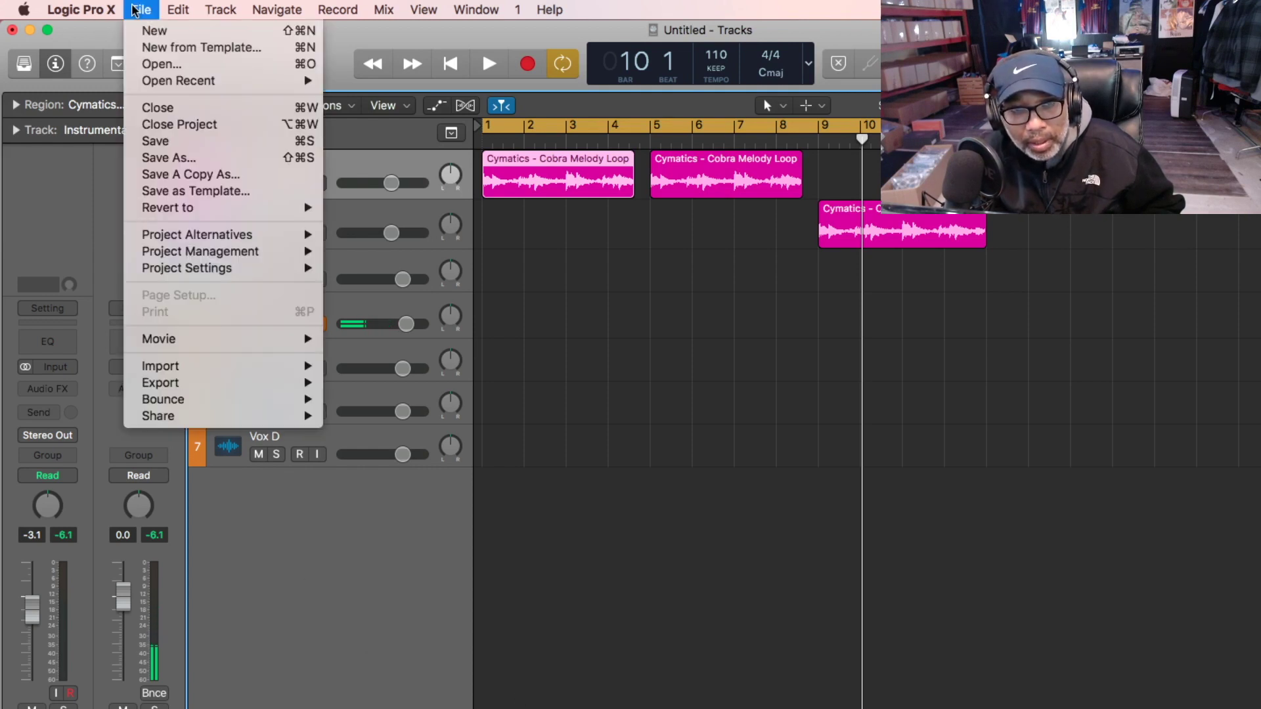
mouse_move(276, 366)
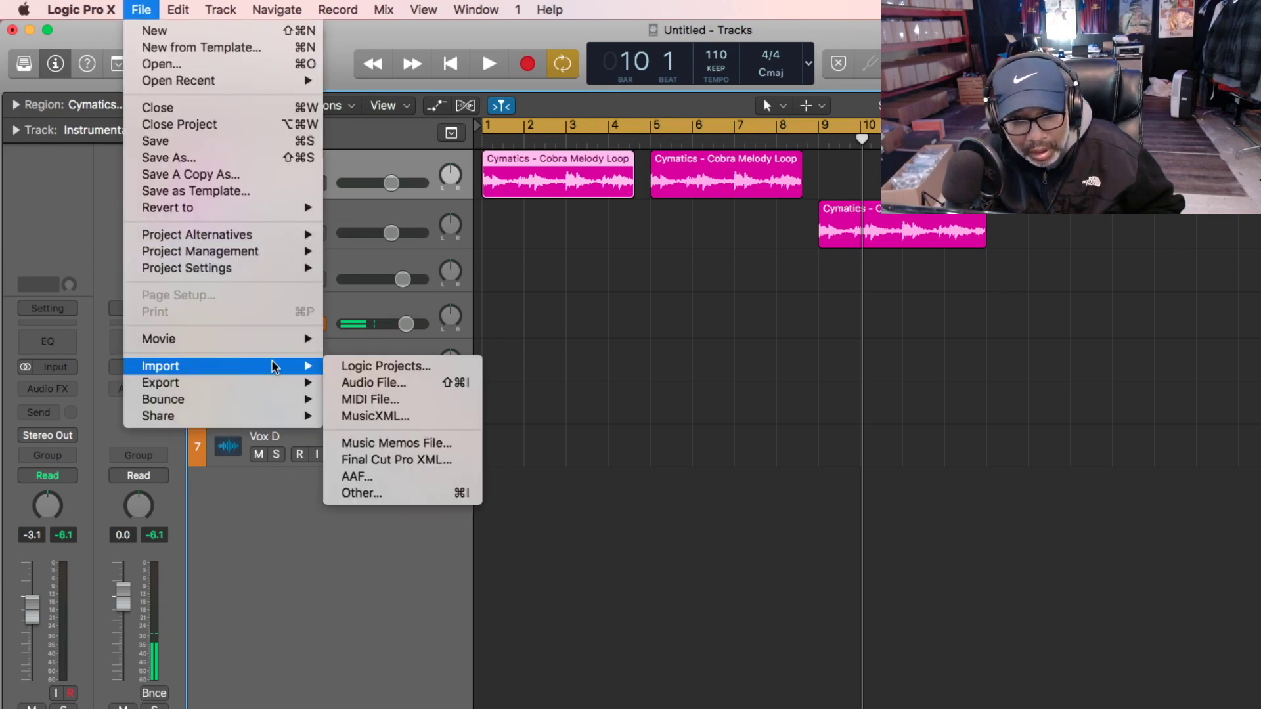
left_click(346, 367)
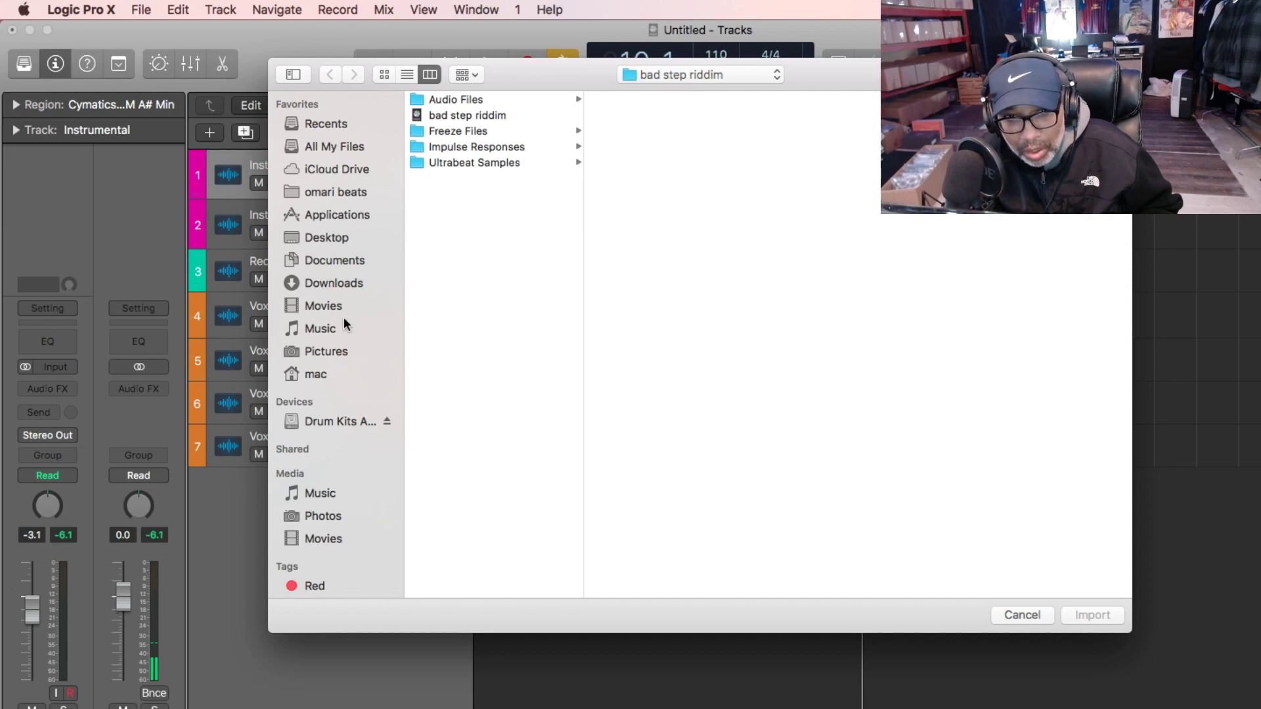
left_click(322, 330)
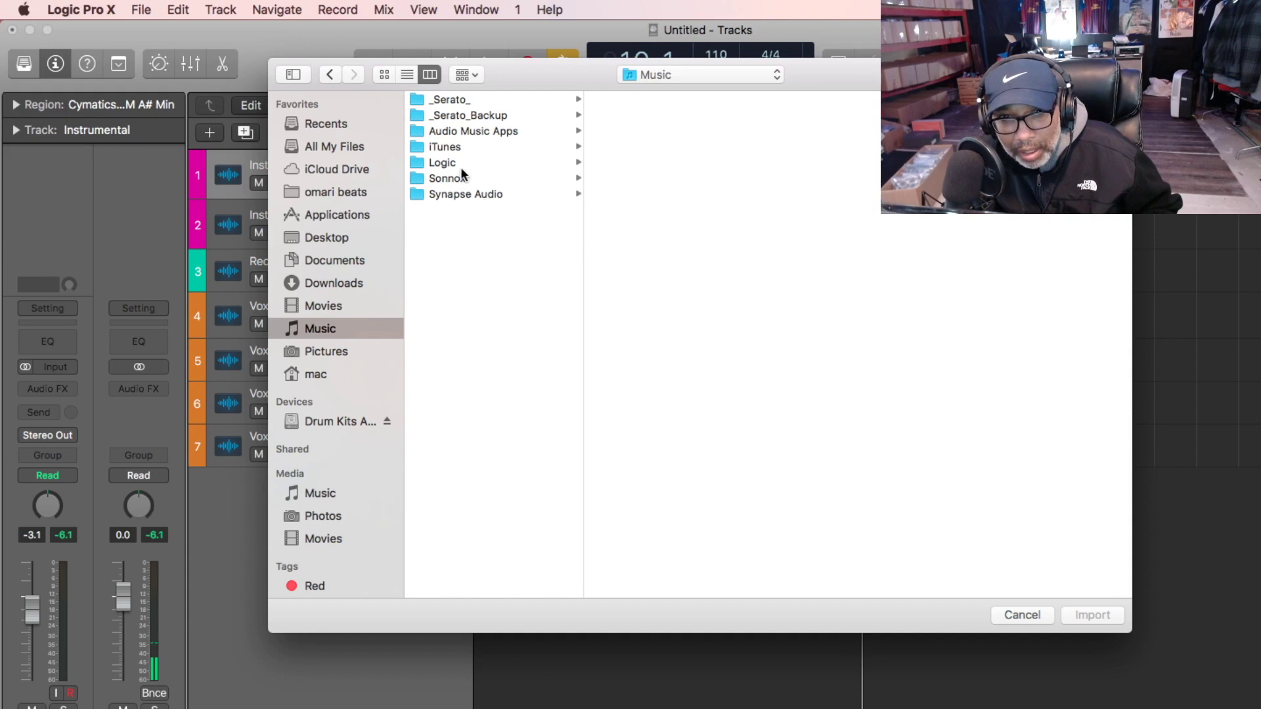
left_click(467, 164)
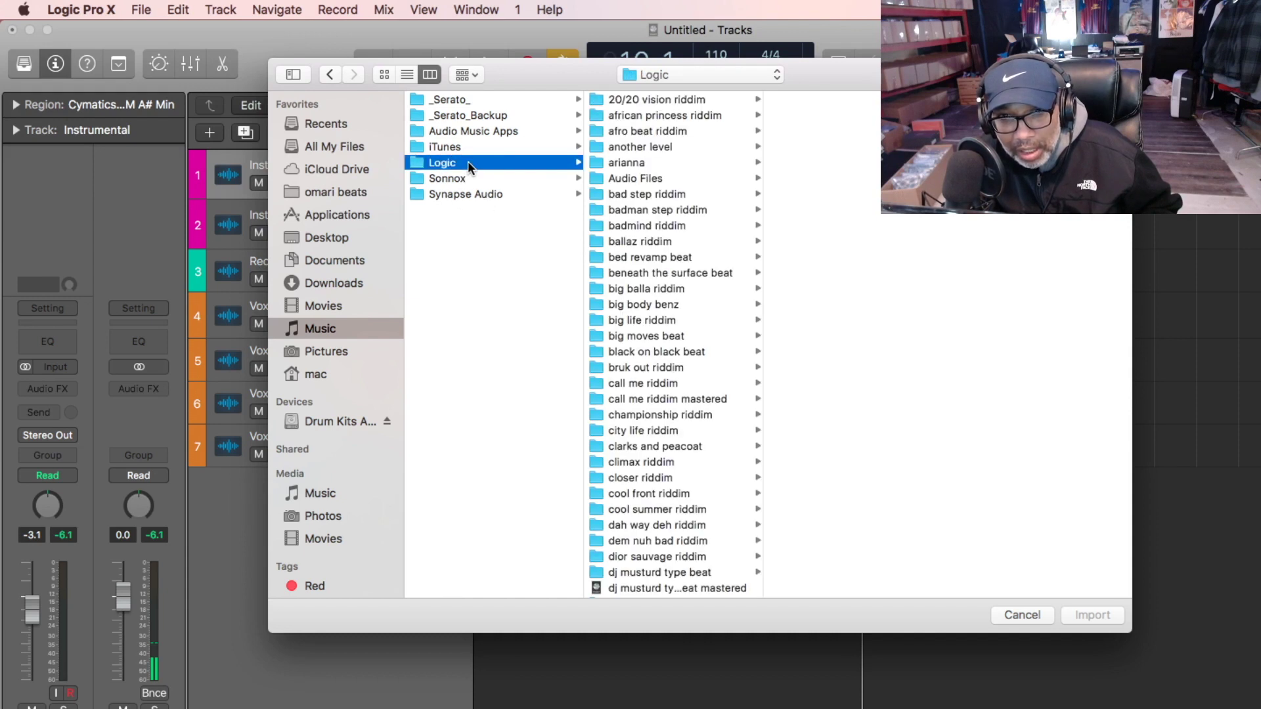
Browse the project folders inside the Logic folder for a song to import tracks from.
left_click(643, 293)
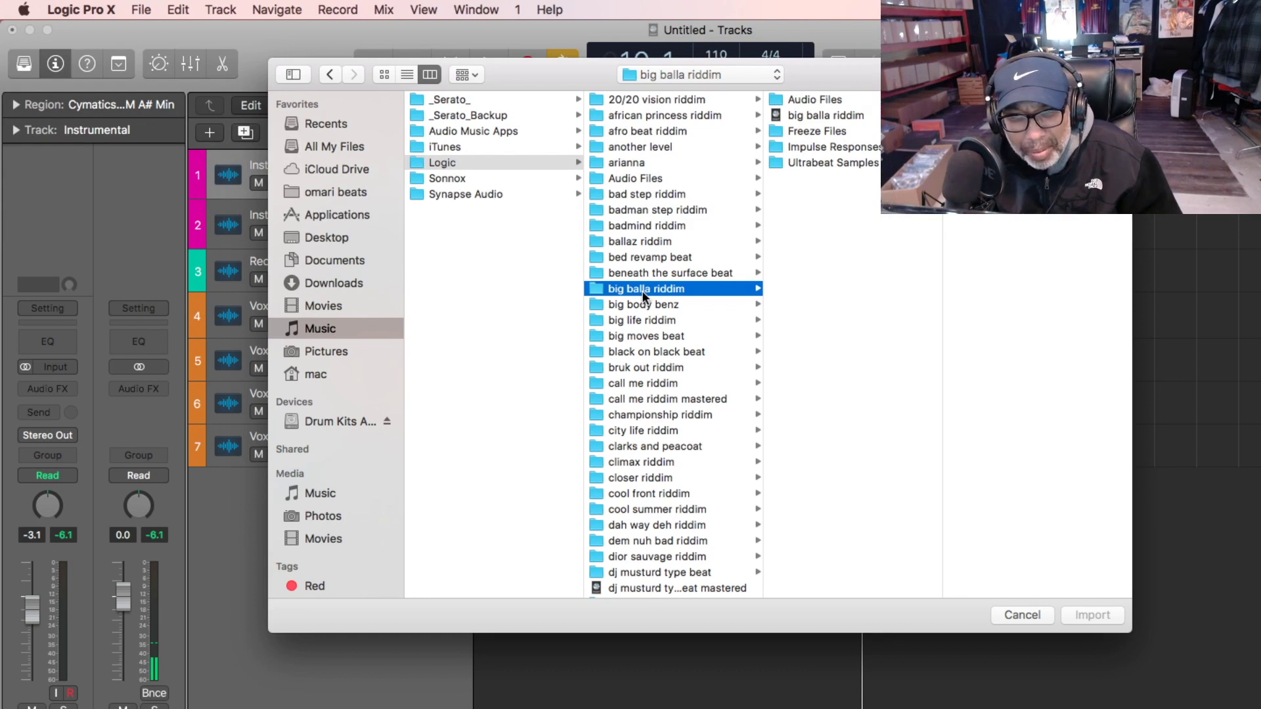
key("Up")
key("Up")
key("Up")
key("Up")
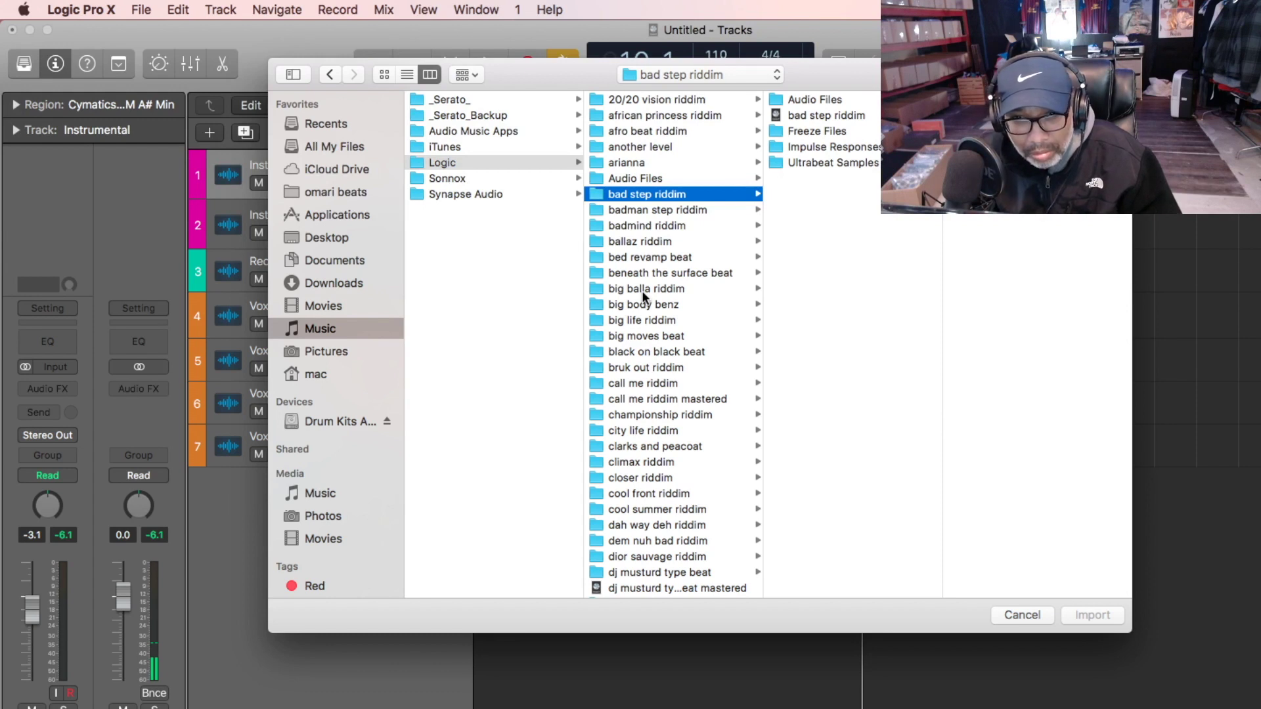
key("Down")
key("Down")
key("Down")
key("Down")
key("Down")
key("Down")
key("Down")
key("Down")
key("Down")
key("Down")
key("Down")
key("Down")
key("Down")
key("Down")
key("Down")
key("Down")
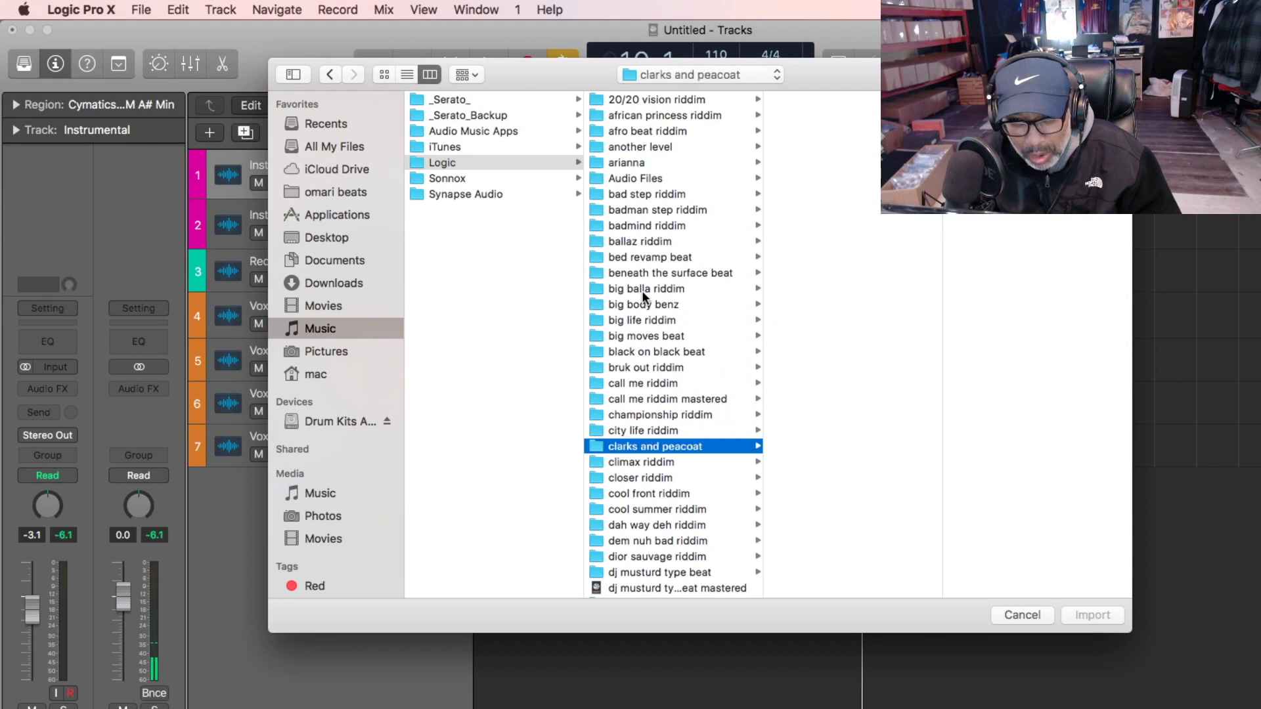
key("Down")
key("Down")
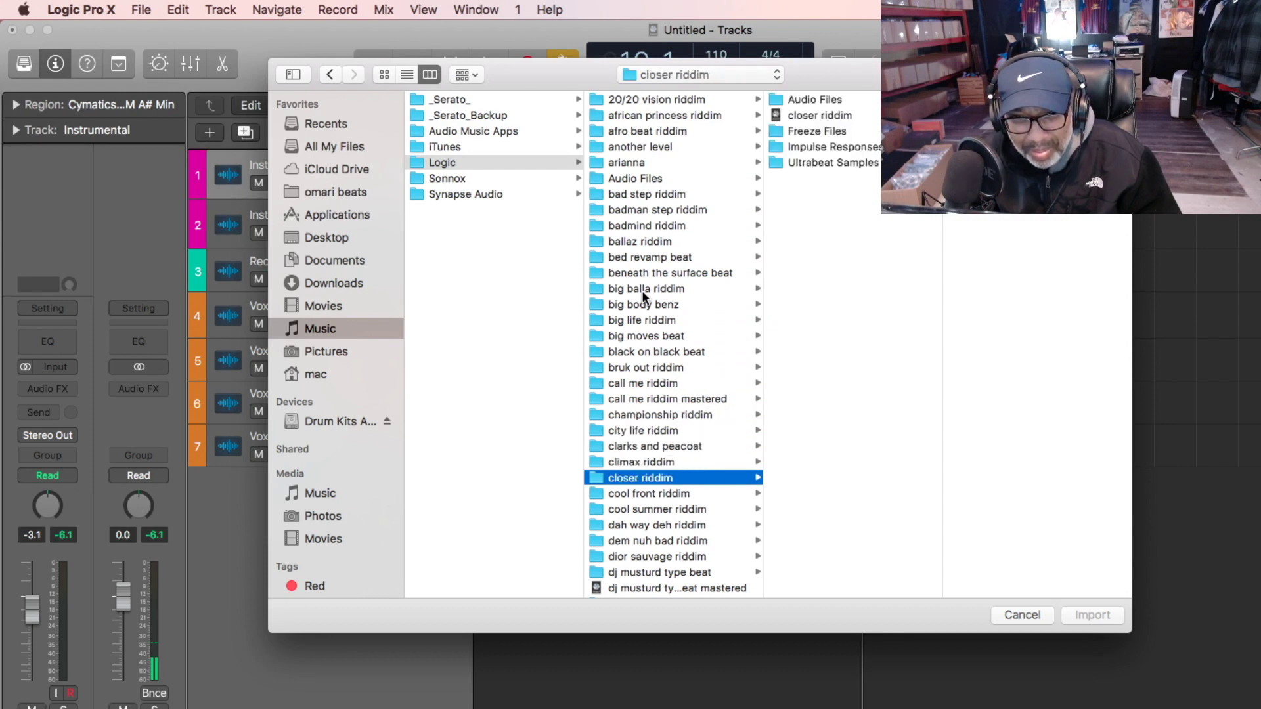
key("Down")
key("Down")
key("Down")
key("Down")
key("Down")
key("Down")
key("Down")
key("Down")
key("Down")
key("Down")
key("Down")
key("Down")
key("Down")
key("Down")
key("Down")
key("Down")
key("Down")
key("Down")
key("Down")
key("Down")
key("Down")
key("Down")
key("Down")
key("Down")
key("Down")
key("Down")
key("Down")
key("Down")
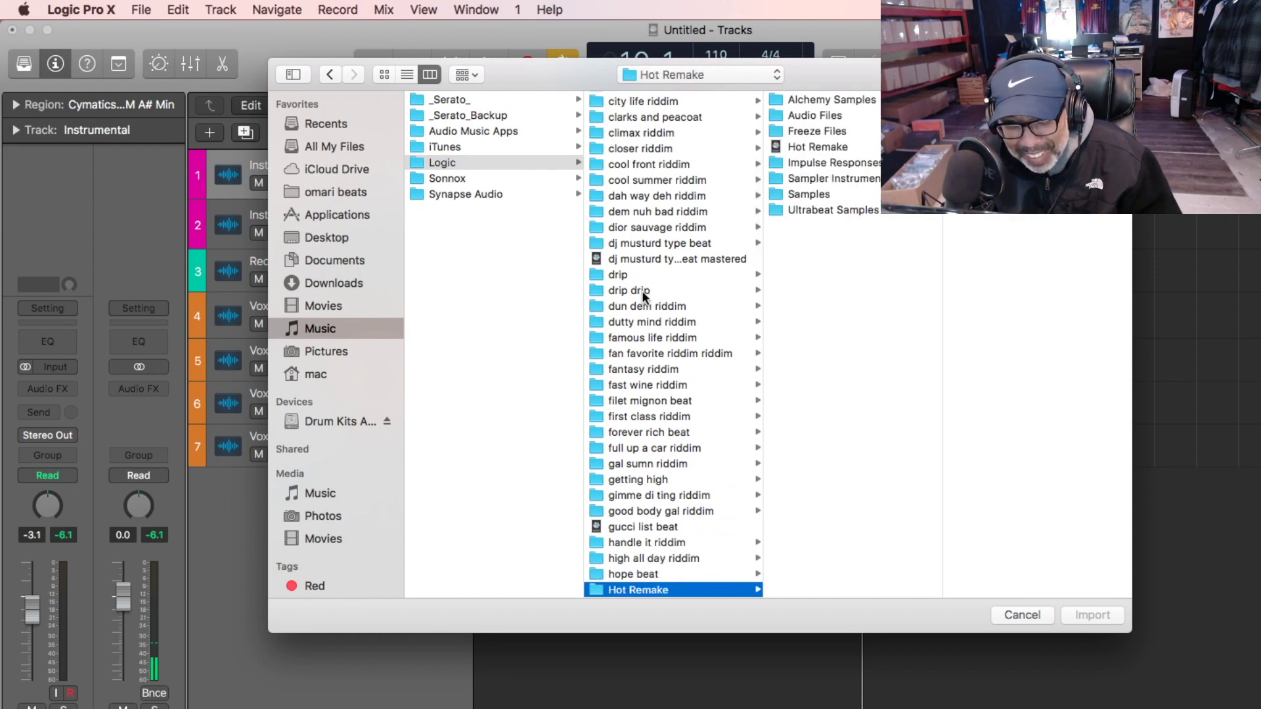
key("Down")
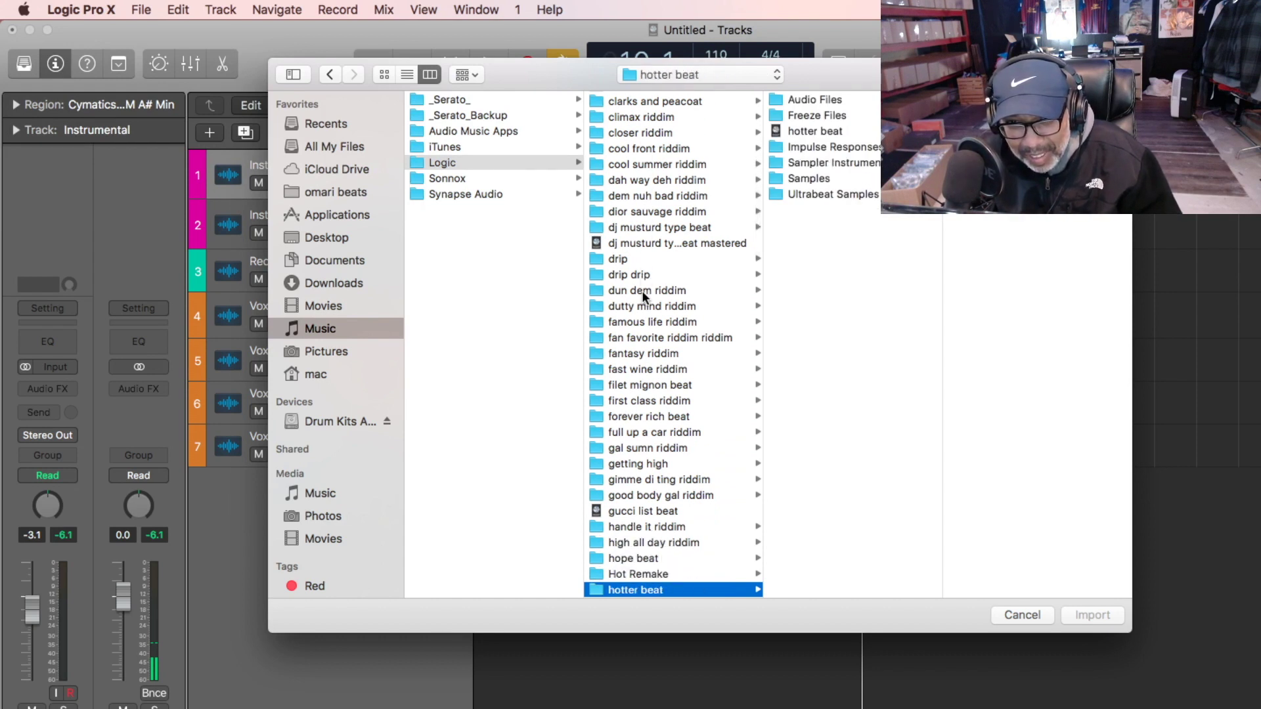
key("Down")
key("Down")
key("Down")
key("Down")
key("Down")
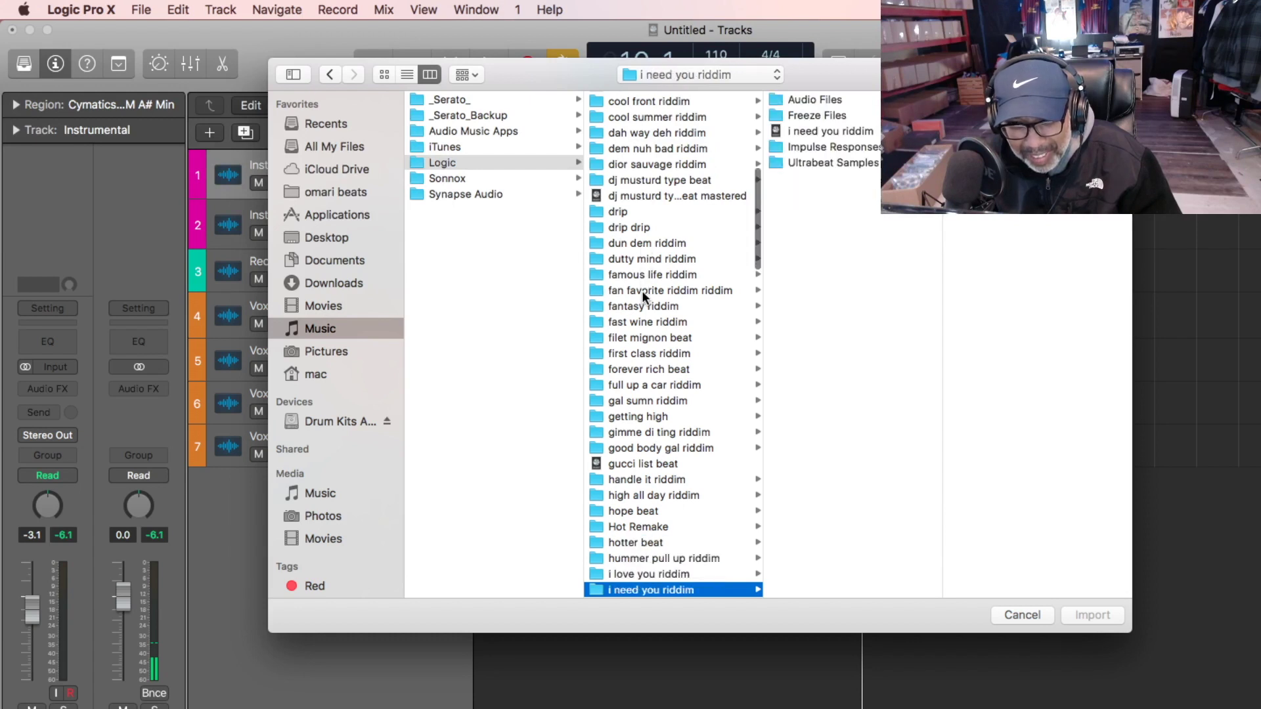
key("Down")
key("Down")
key("Down")
key("Down")
key("Down")
key("Down")
key("Down")
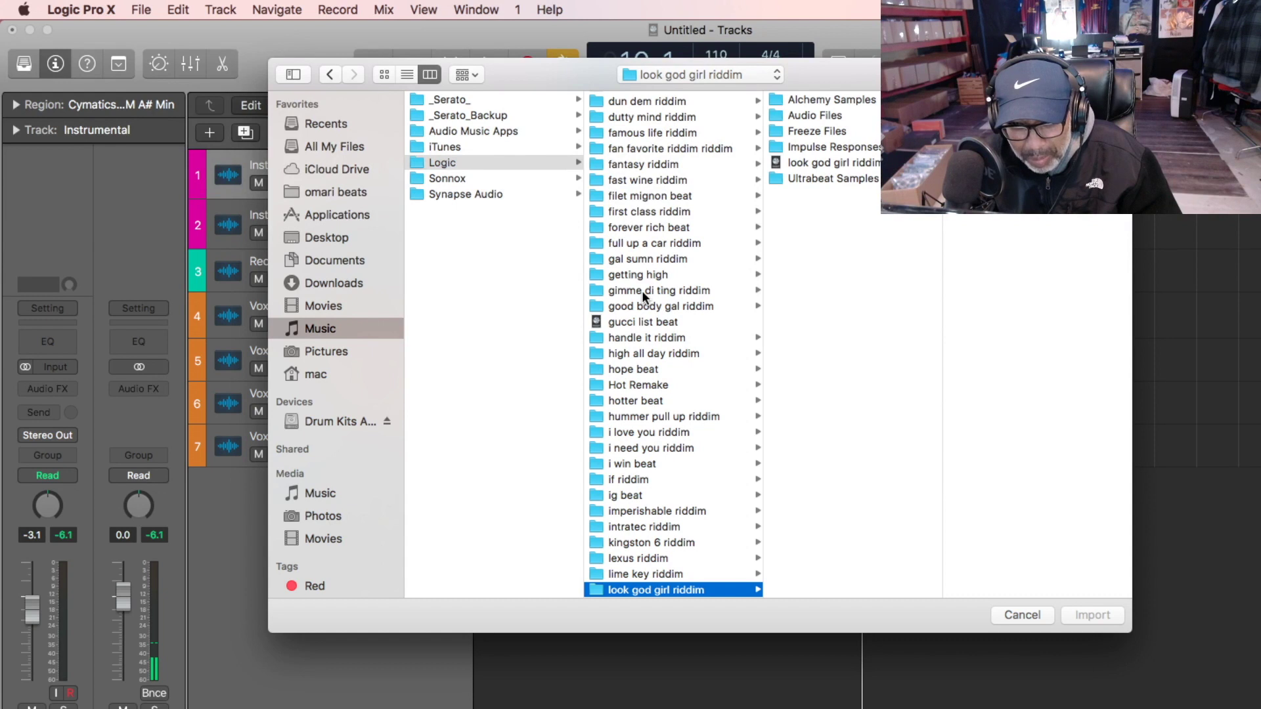
key("Up")
key("Up")
key("Up")
key("Up")
key("Up")
key("Up")
key("Up")
key("Up")
key("Up")
key("Up")
key("Up")
key("Up")
key("Up")
key("Up")
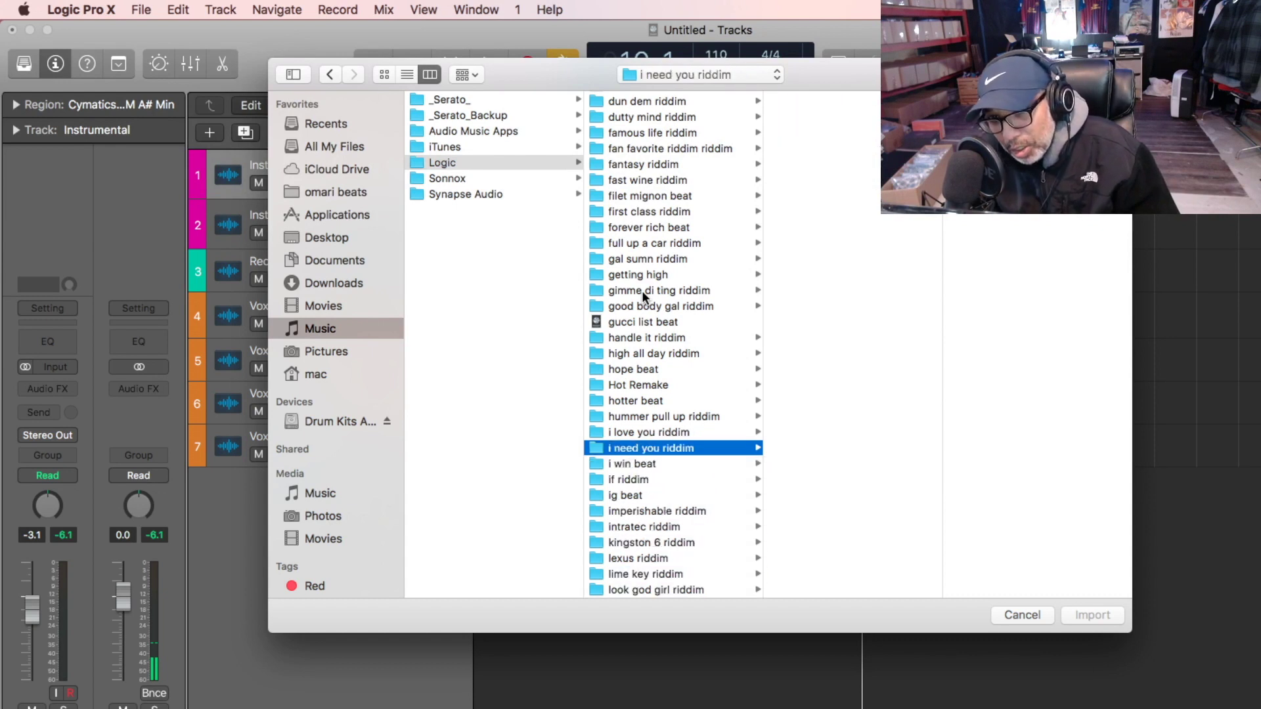
key("Up")
key("Up")
key("Up")
key("Up")
key("Up")
key("Up")
key("Up")
key("Up")
key("Up")
key("Up")
key("Up")
key("Up")
key("Up")
key("Up")
key("Up")
key("Up")
key("Up")
key("Up")
key("Up")
key("Up")
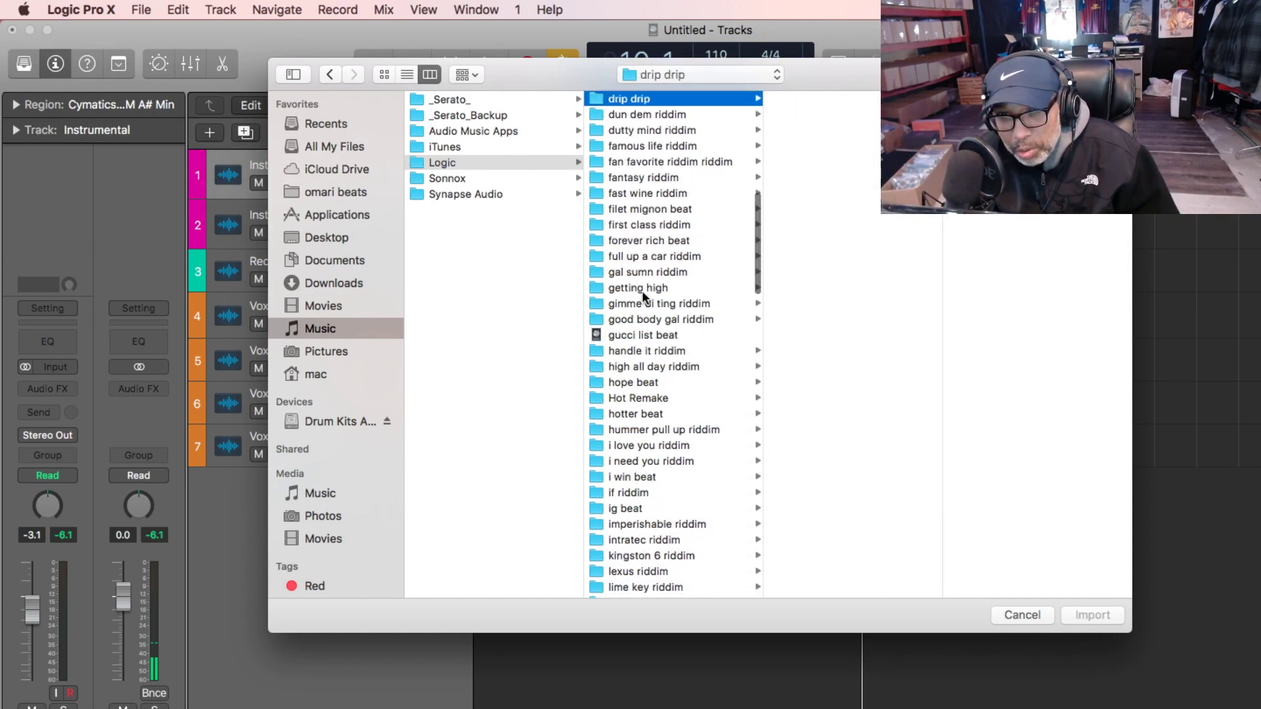
key("Up")
key("Up")
key("Up")
key("Up")
key("Up")
key("Up")
key("Up")
key("Up")
key("Up")
key("Up")
key("Up")
key("Up")
key("Up")
key("Up")
key("Up")
key("Up")
key("Up")
key("Up")
key("Up")
key("Up")
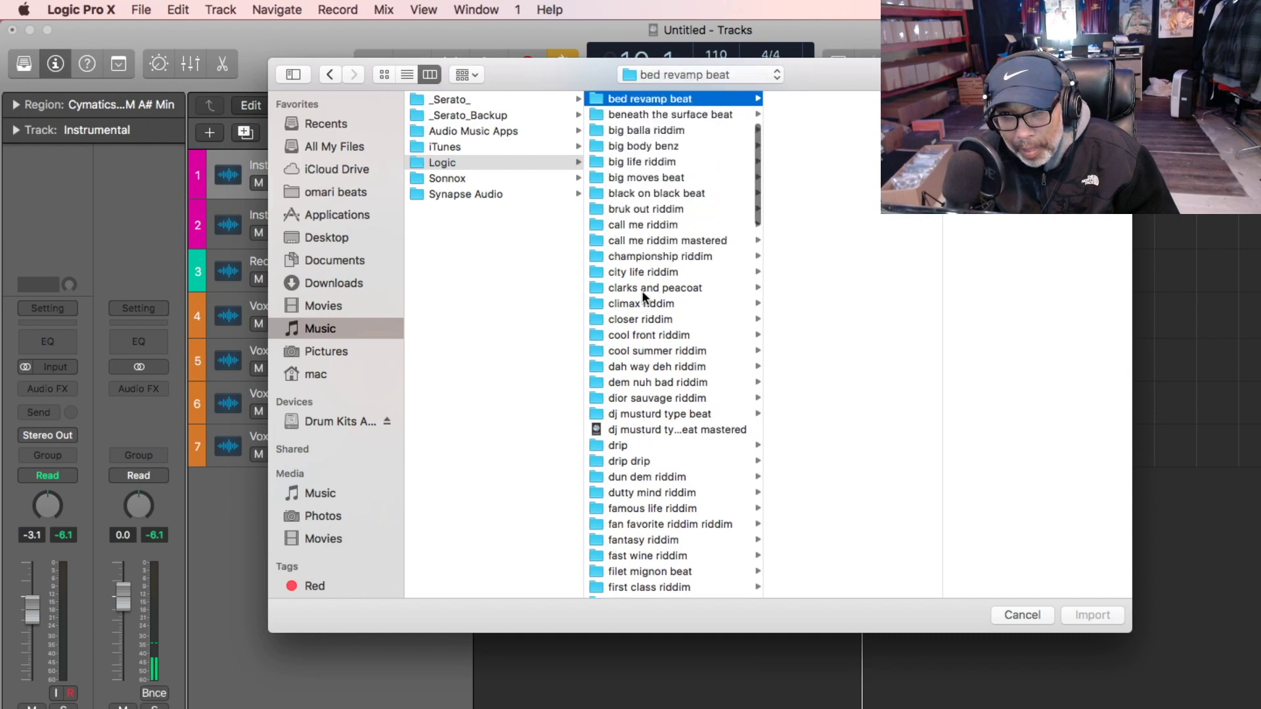
key("Up")
key("Up")
key("Up")
key("Up")
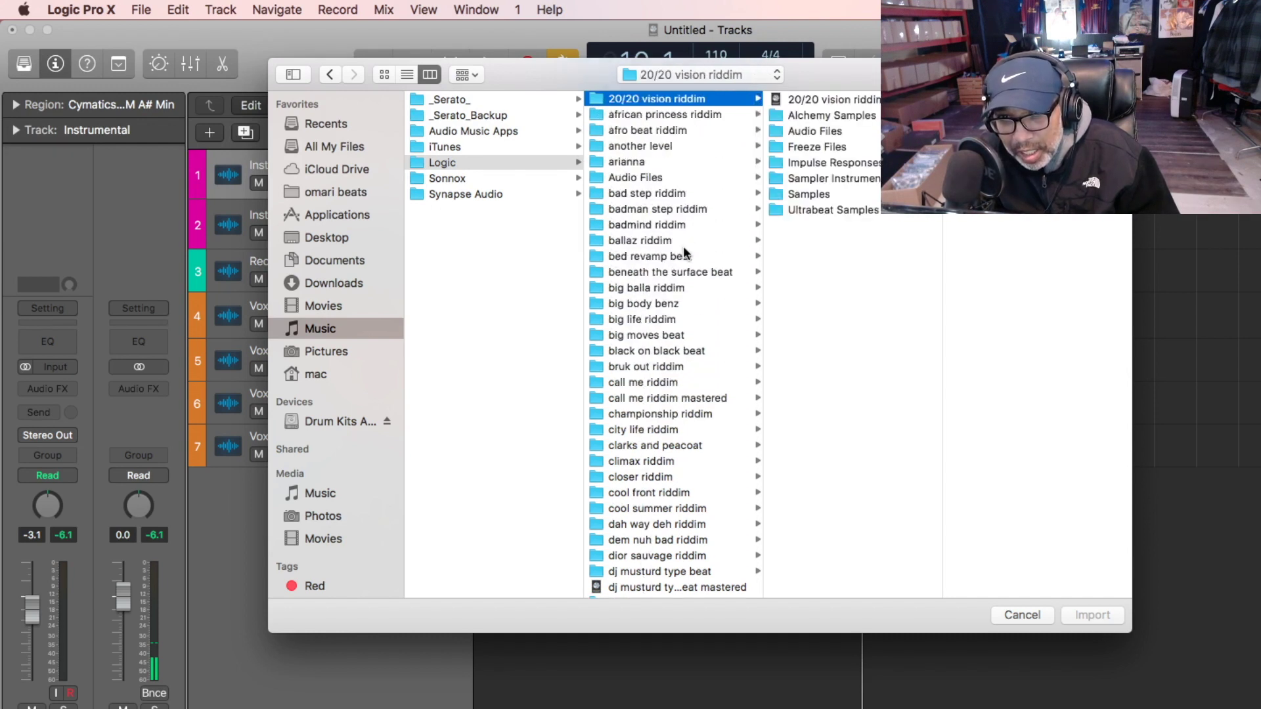
Import the content and plug-ins of the hi hat, kick, snare, crash and rev crash tracks from the "bad step riddim" project and close the import list.
left_click(680, 192)
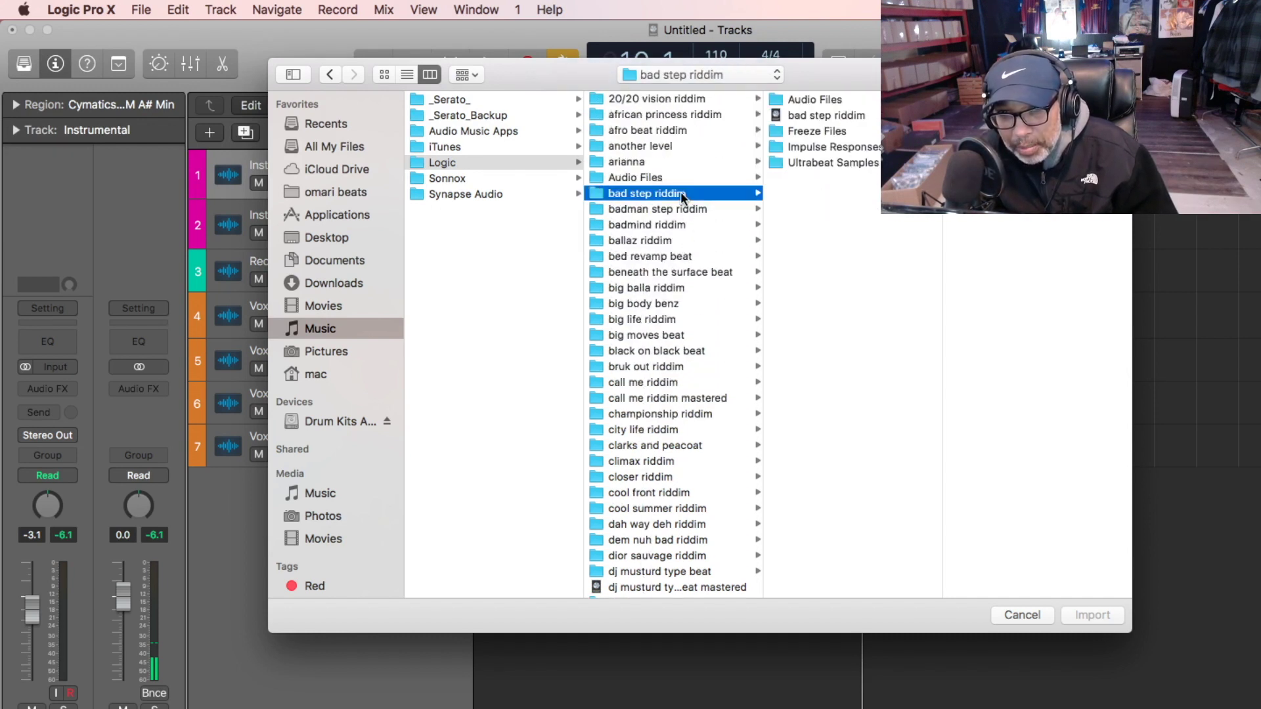
double_click(818, 115)
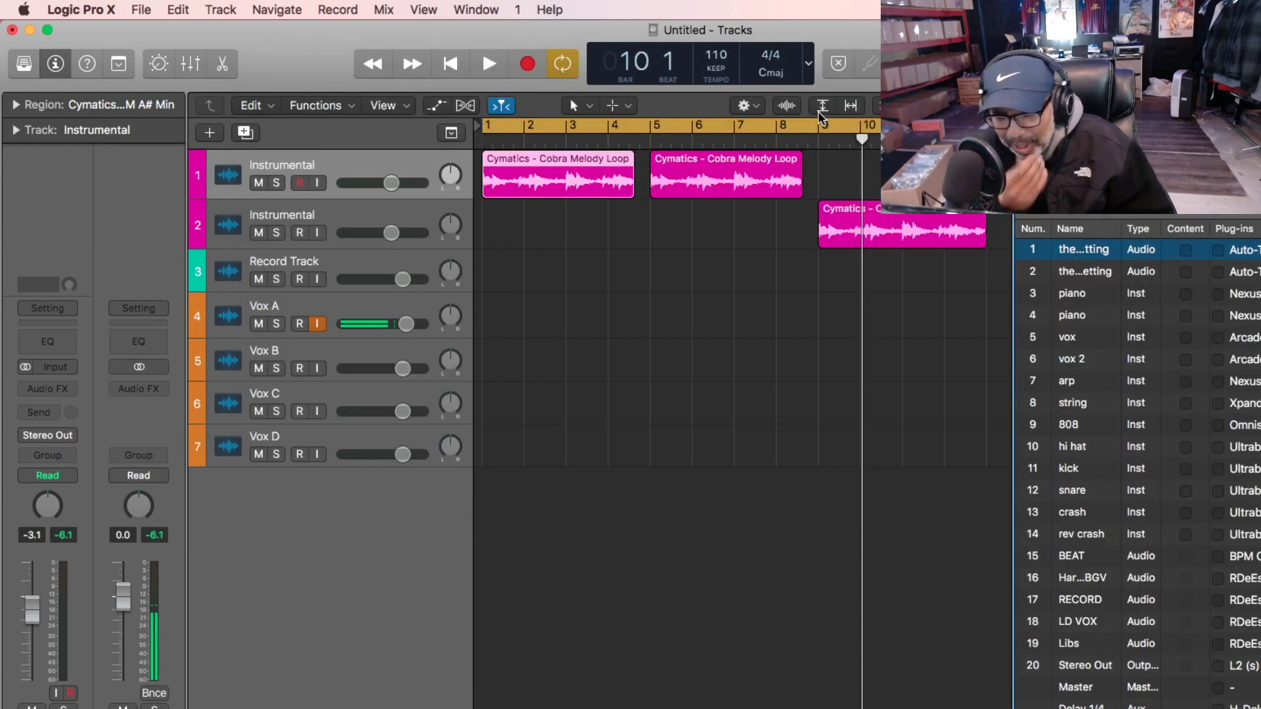
left_click(1185, 469)
left_click(1217, 469)
left_click(1186, 491)
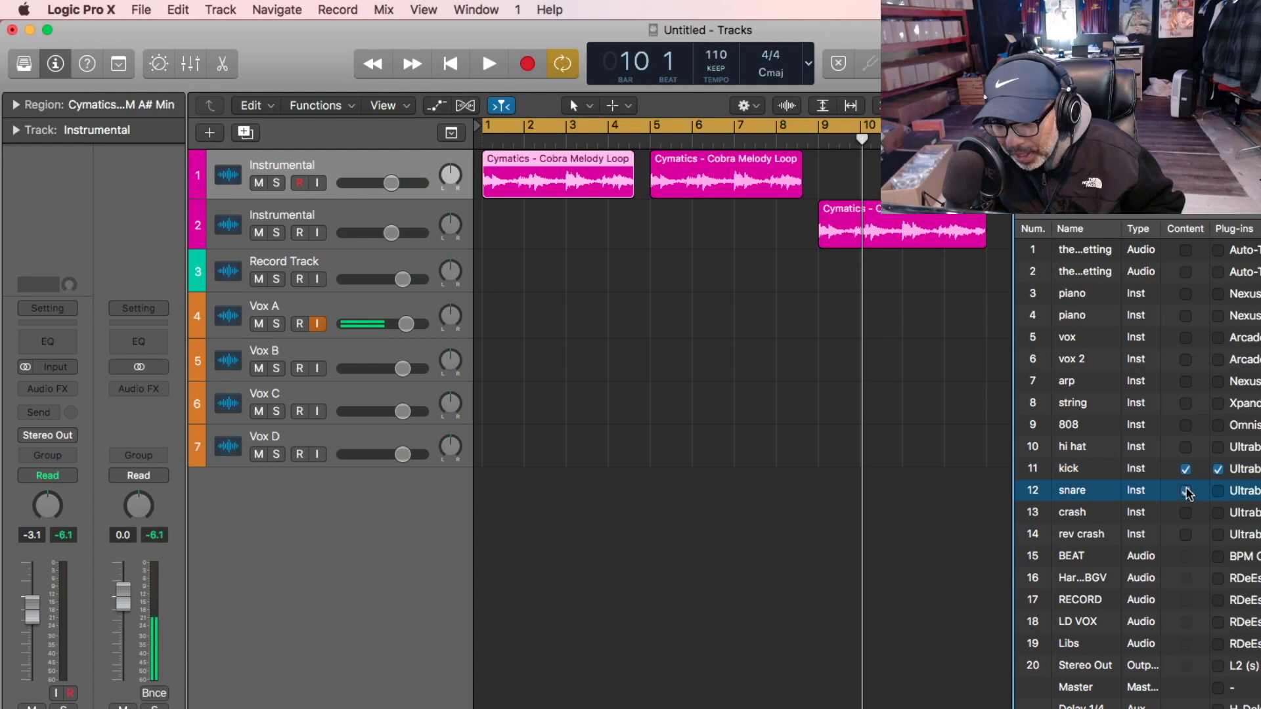
left_click(1218, 490)
left_click(1186, 512)
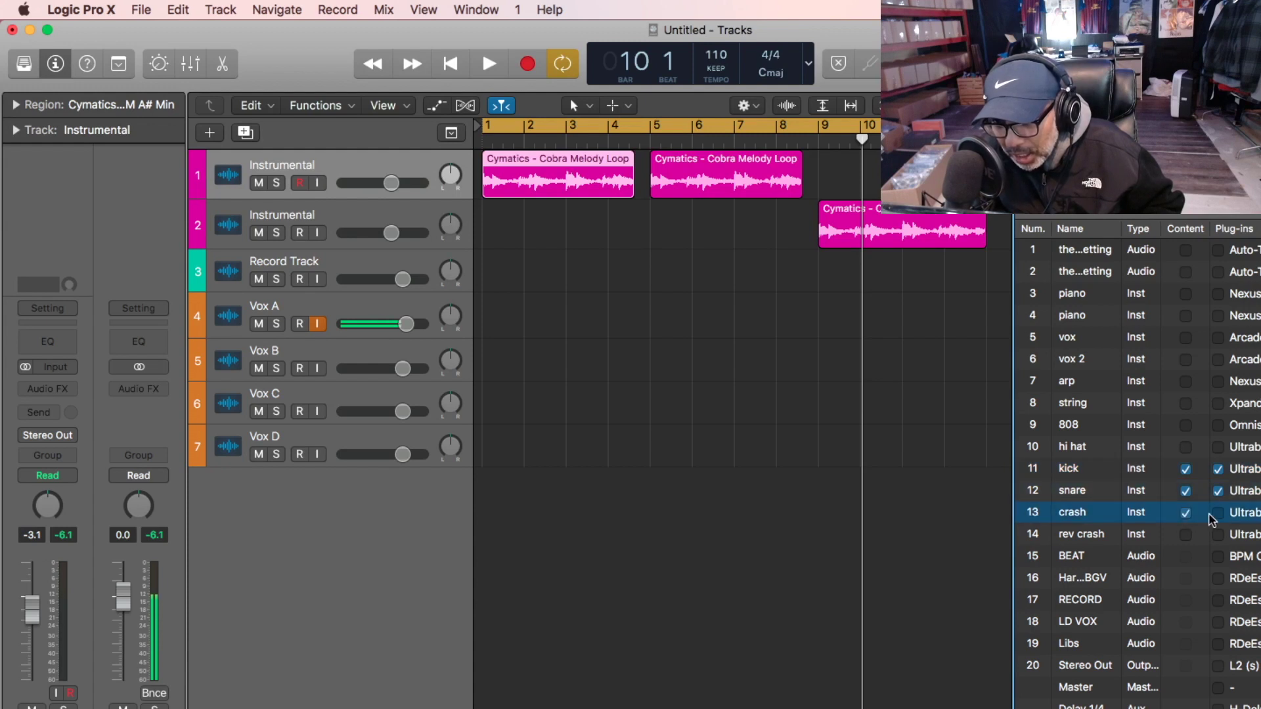
left_click(1217, 513)
left_click(1186, 535)
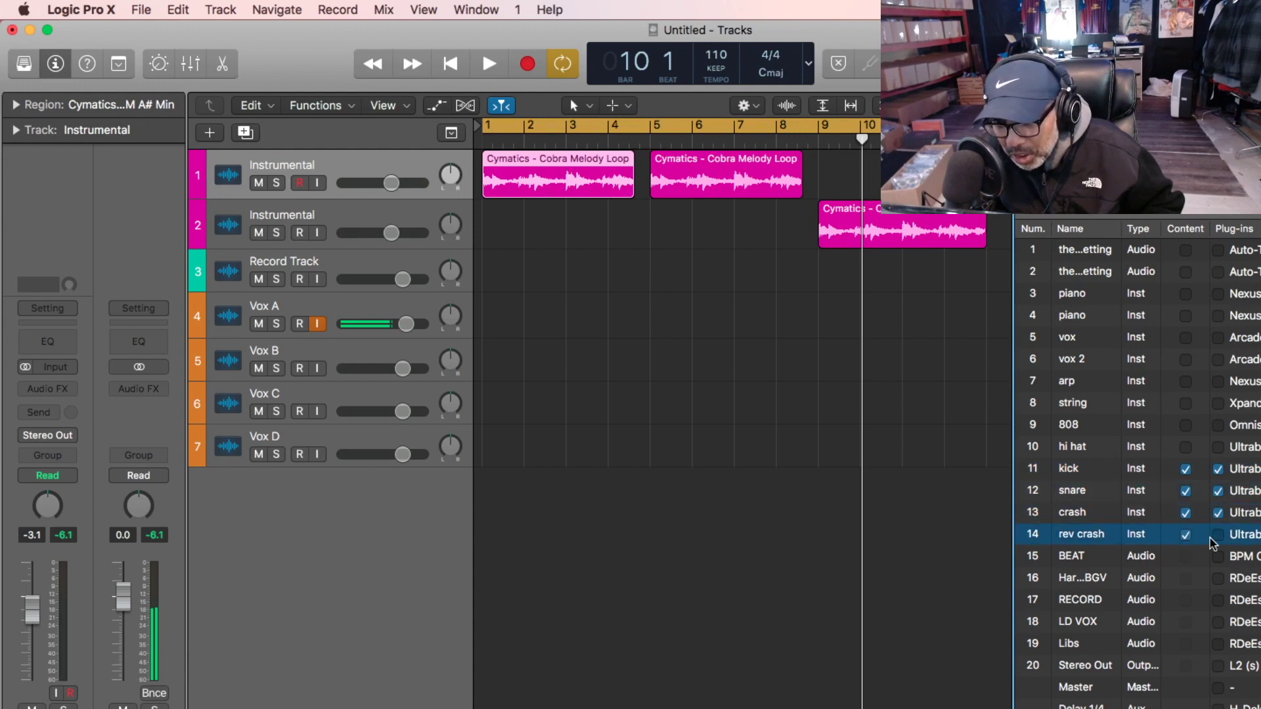
left_click(1217, 535)
left_click(1185, 448)
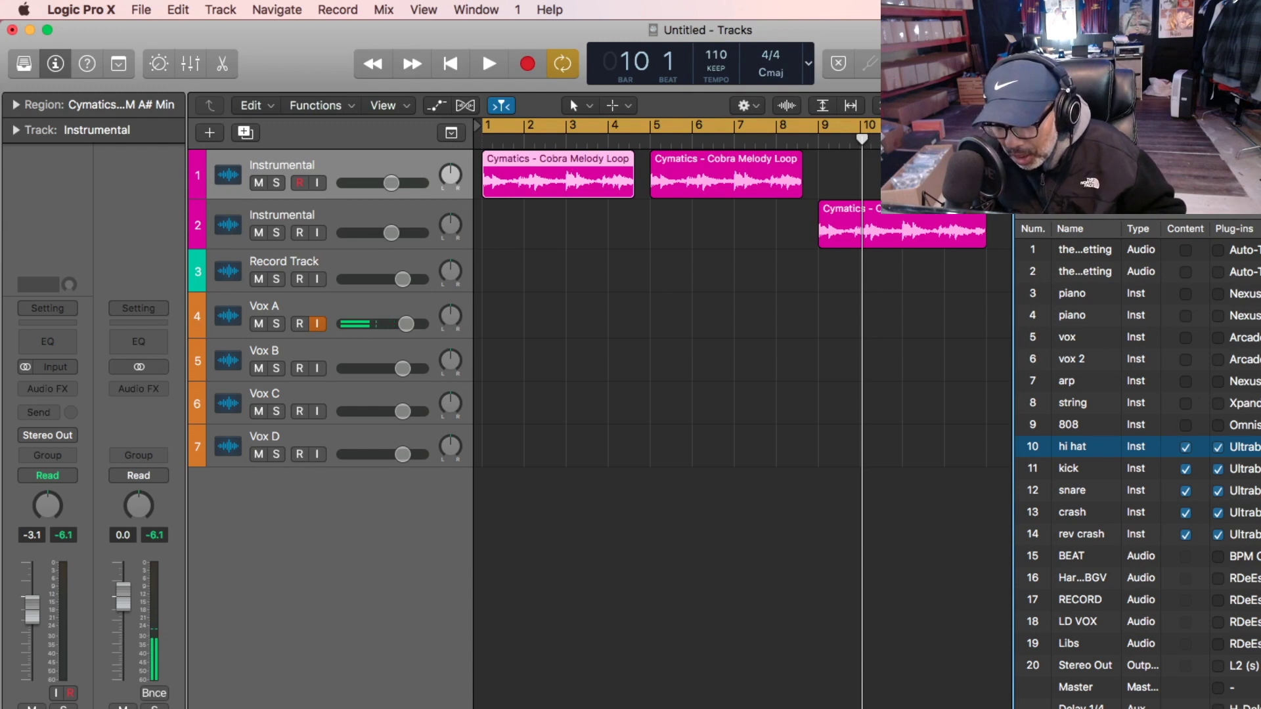
key("Return")
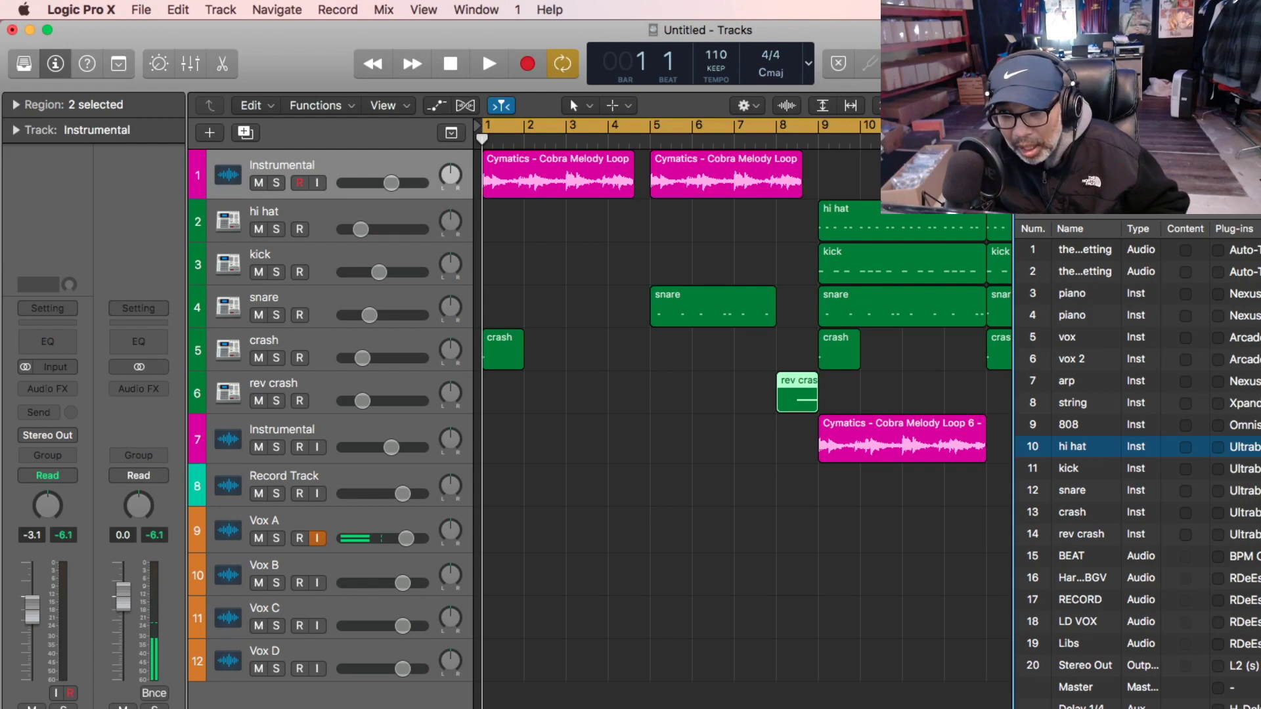
key("f")
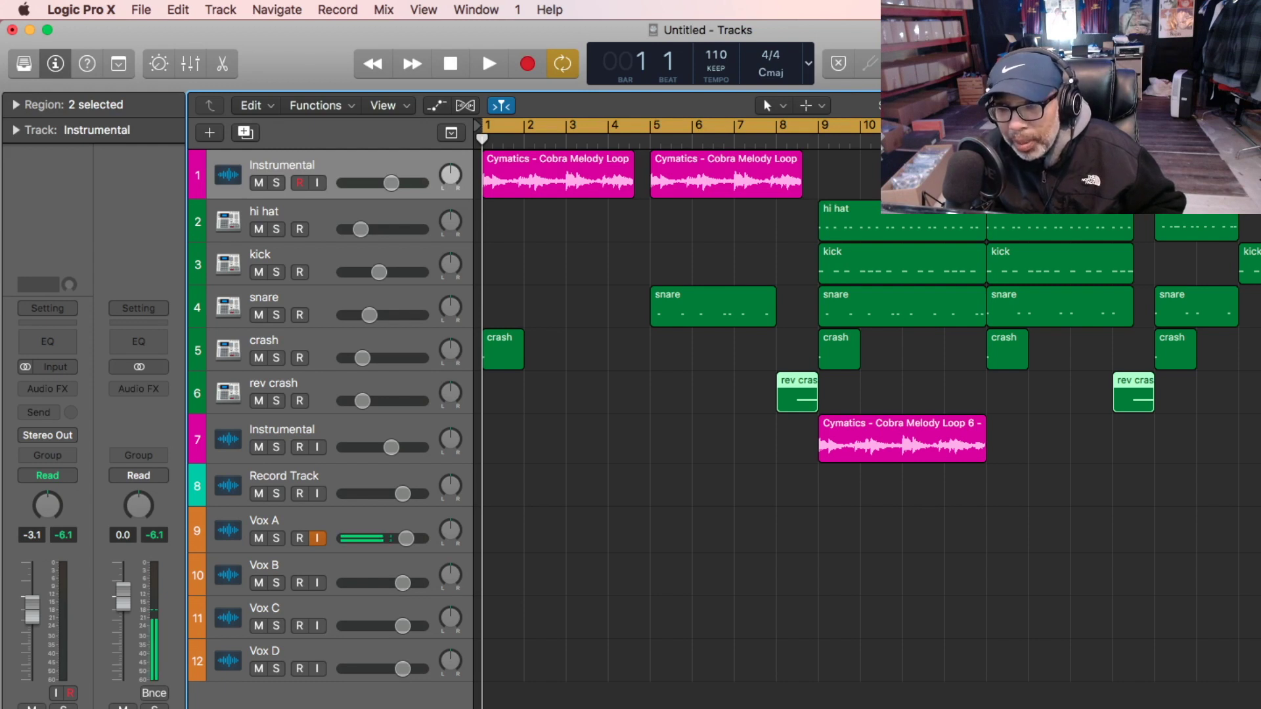
Extend both loop regions on the first Instrumental track to full four-bar lengths, closing the gaps after them.
key("super+Left")
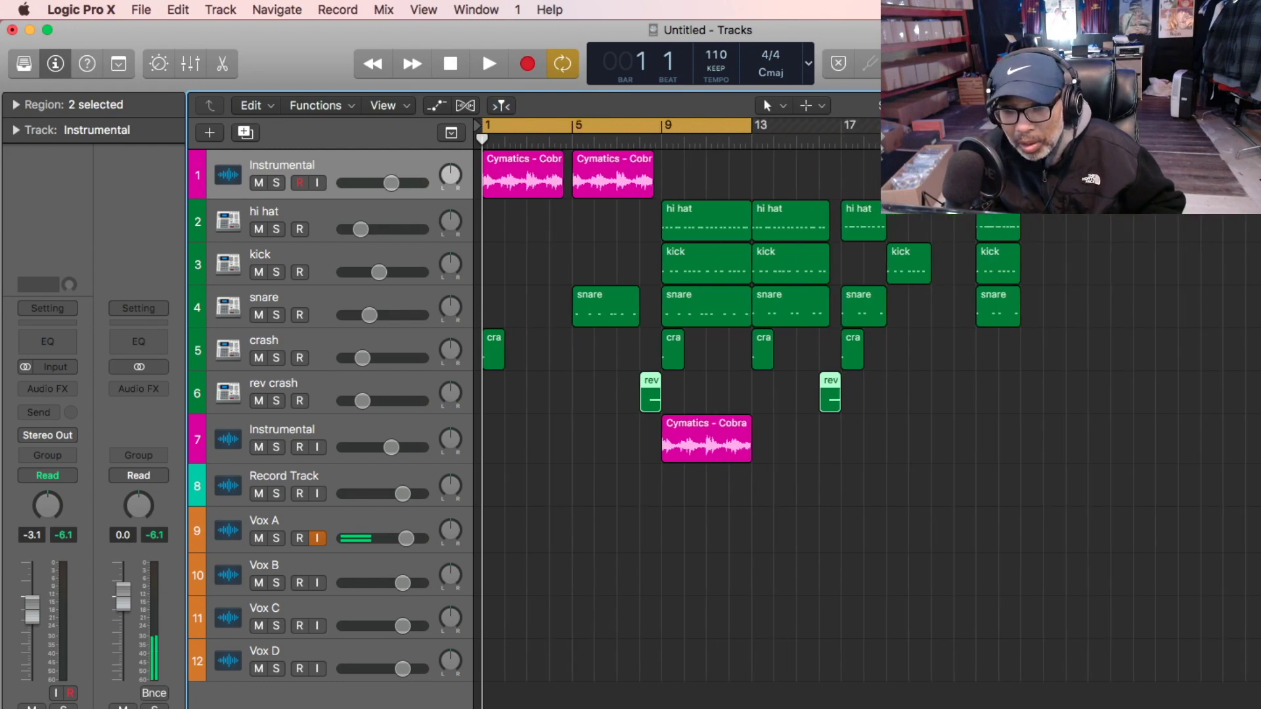
key("super+Left")
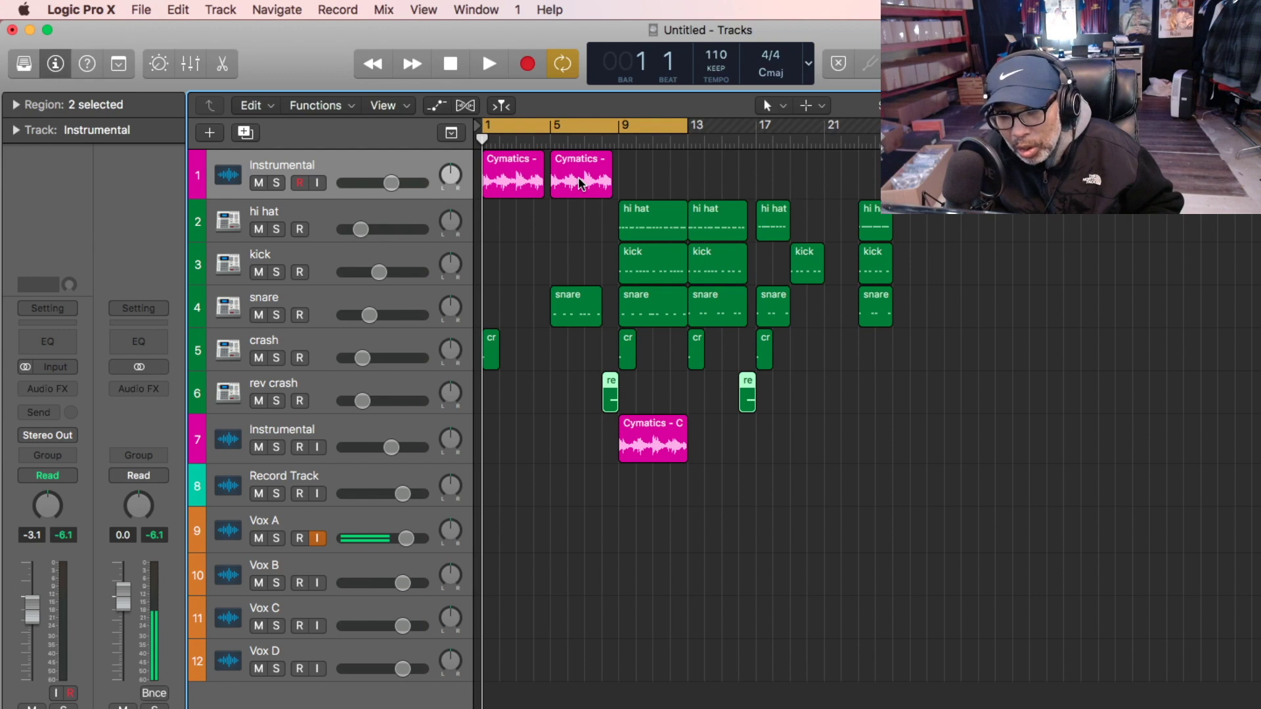
left_click_drag(611, 176, 547, 176)
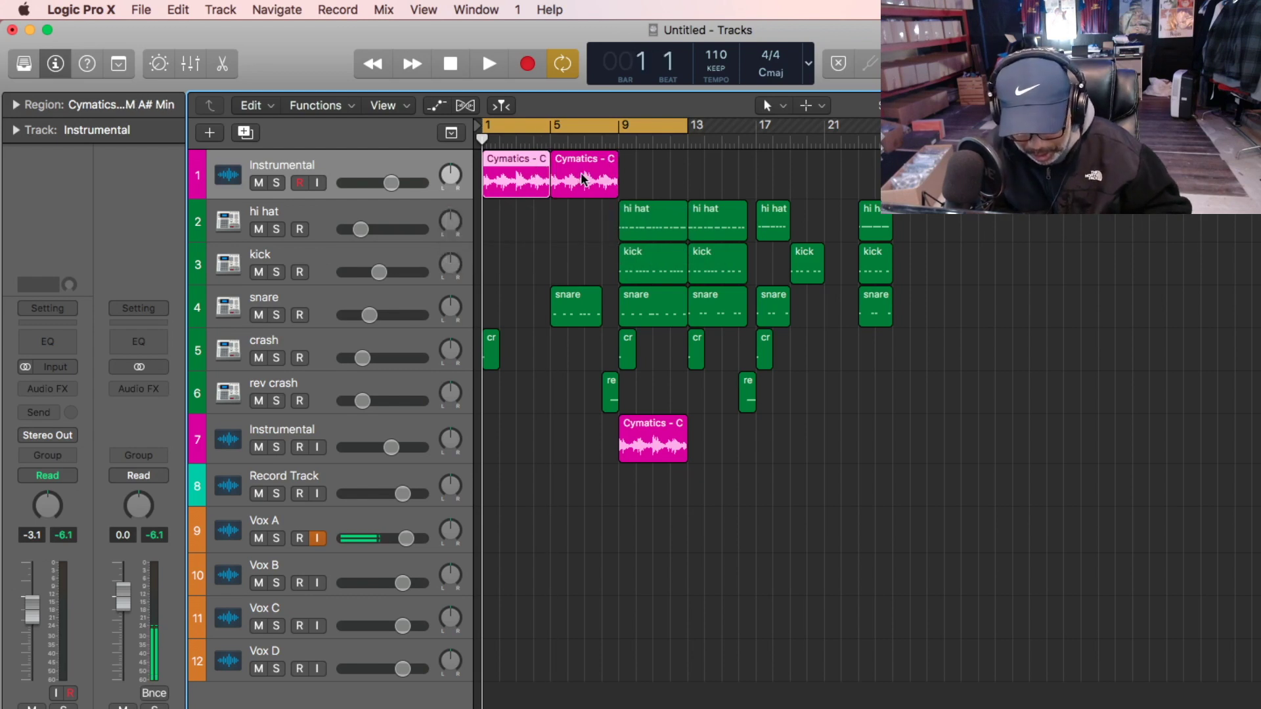
Copy the loop to bars 9 and 13 on the first Instrumental track and place the filtered loop at bars 17 and 21.
left_click_drag(581, 177, 654, 164)
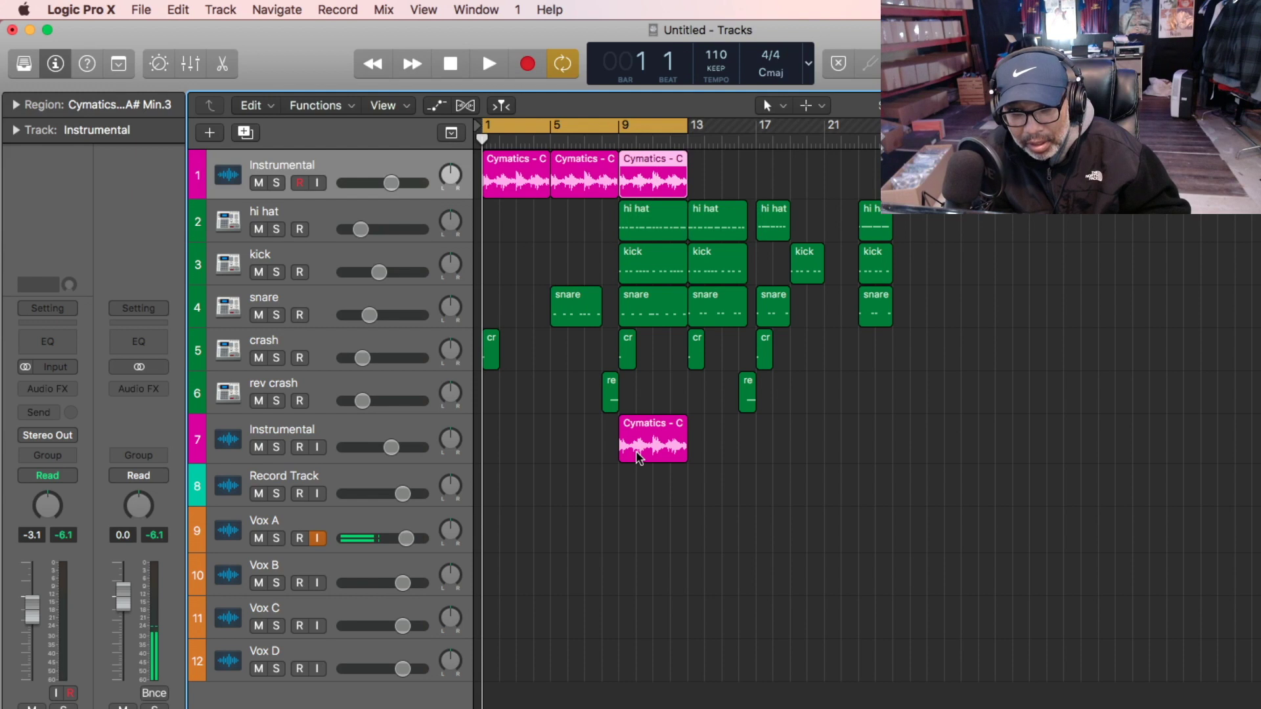
left_click_drag(650, 445, 857, 440)
left_click_drag(658, 178, 729, 189)
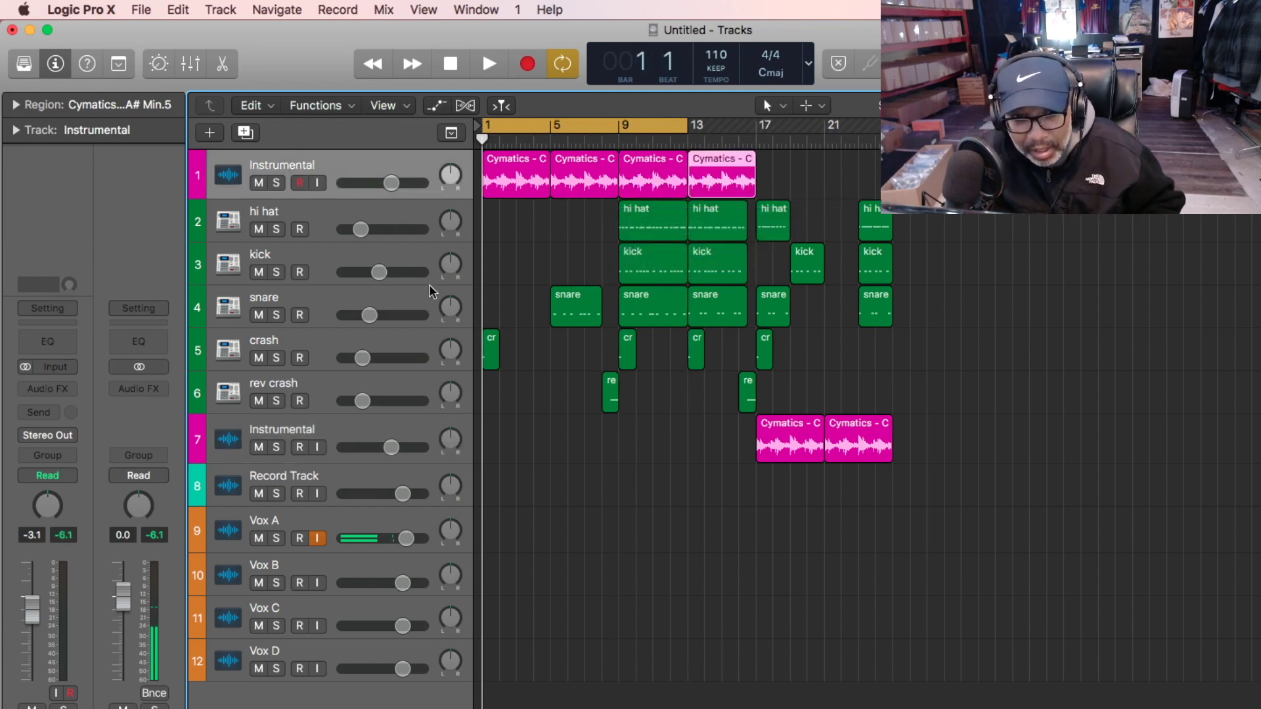
Move the filtered Instrumental track directly below the first one and extend the cycle range over the whole arrangement.
left_click_drag(335, 441, 335, 222)
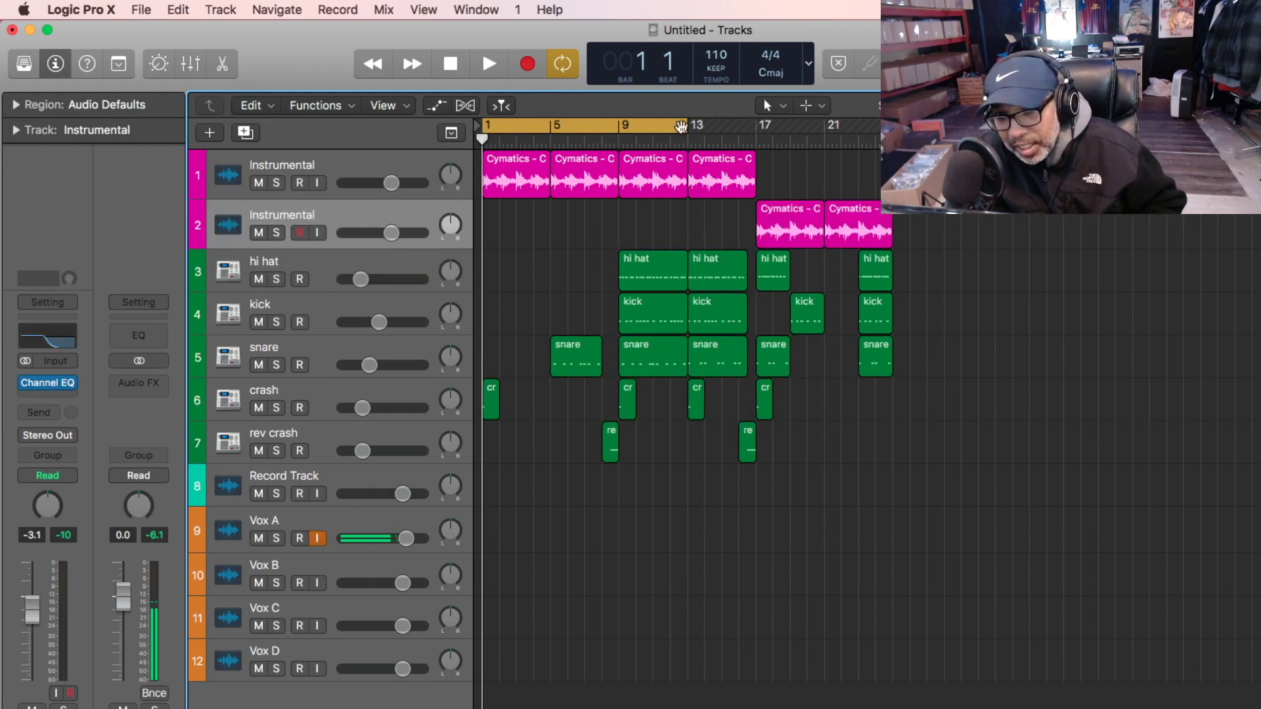
left_click_drag(695, 126, 890, 300)
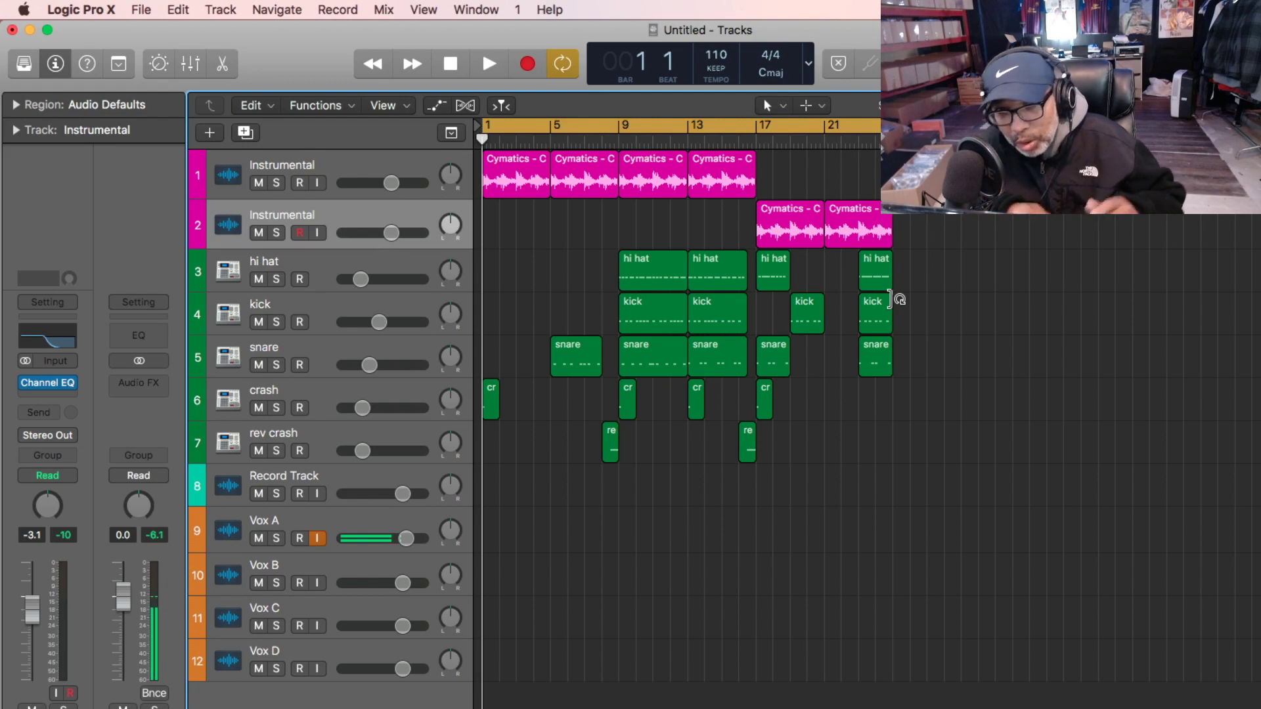
Join the first two loop regions on the first Instrumental track into one region, creating a new audio file.
left_click(517, 192)
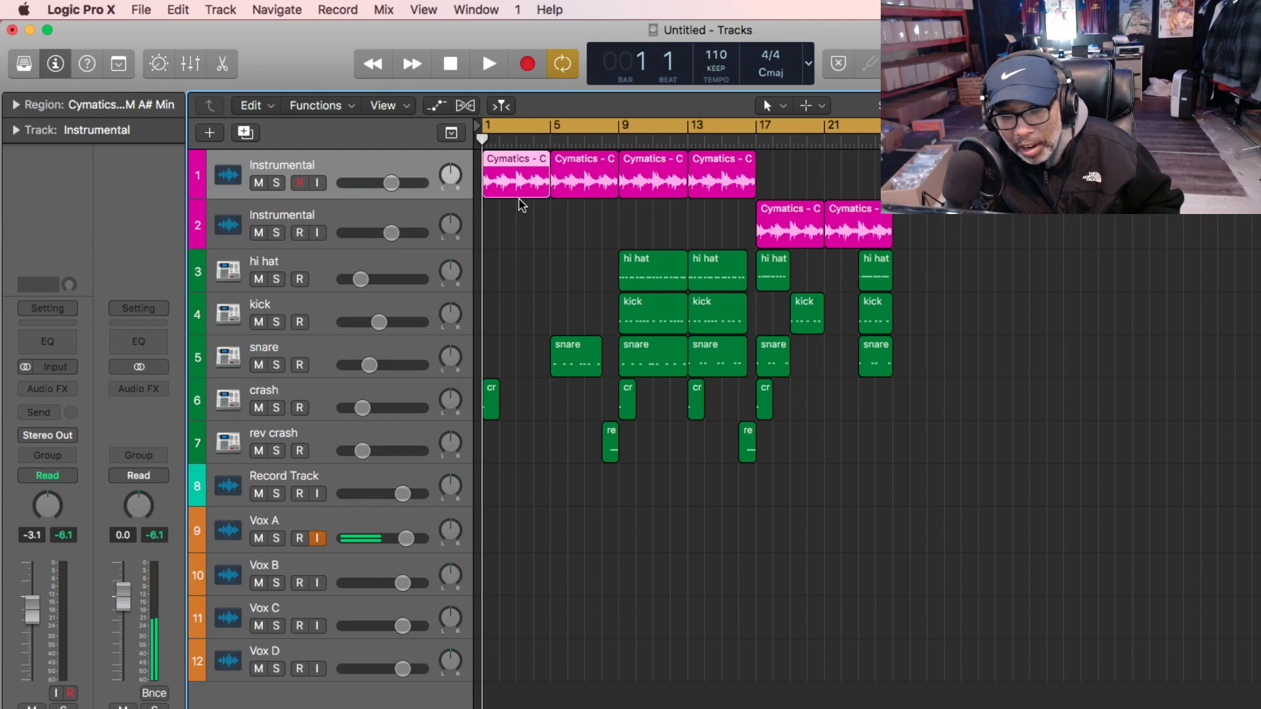
left_click(566, 190, "shift")
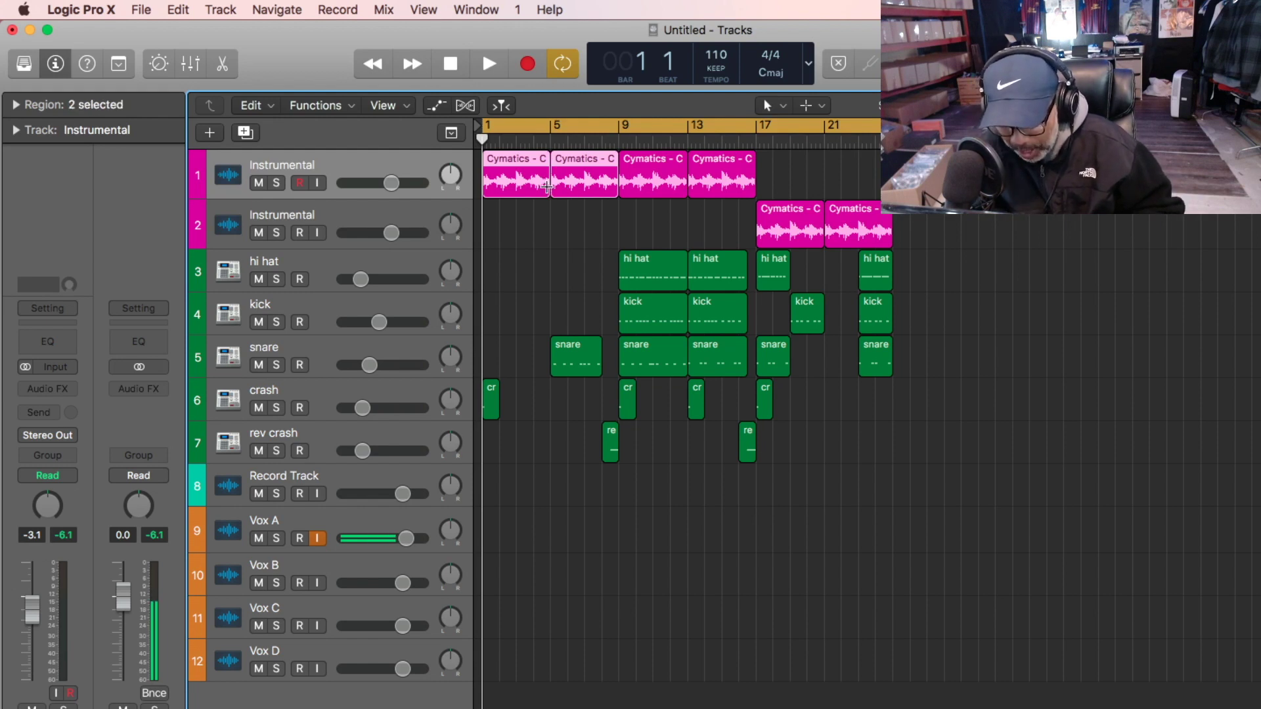
key("super+j")
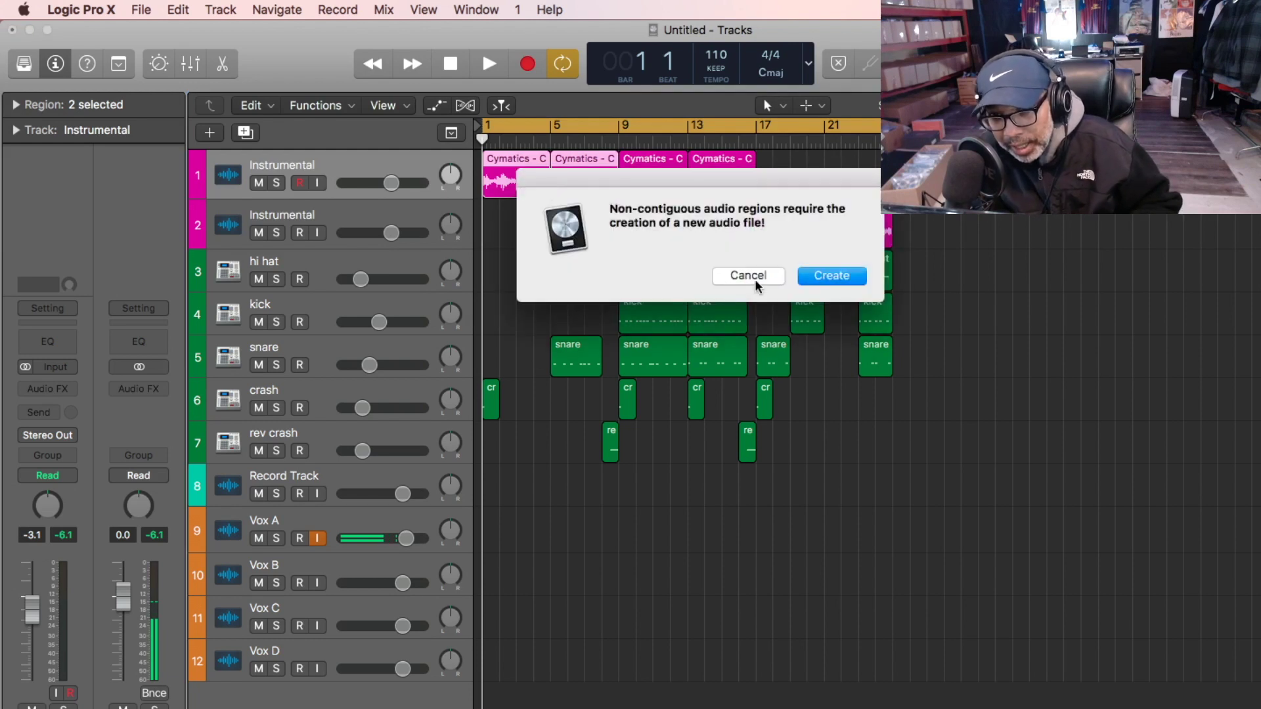
left_click(829, 276)
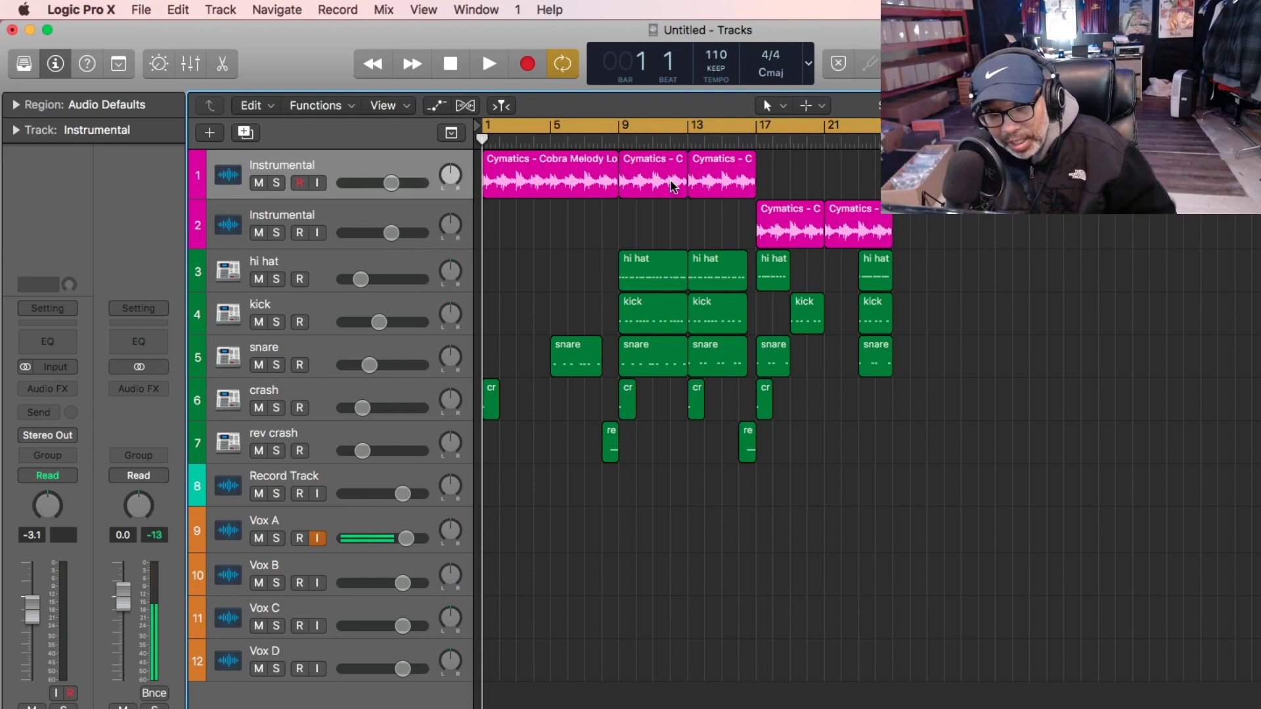
Shorten the merged loop to about 7 bars 1 beat and the bar 13 loop to the drum regions' end, and extend the first snare region to bar 9.
left_click_drag(614, 184, 605, 185)
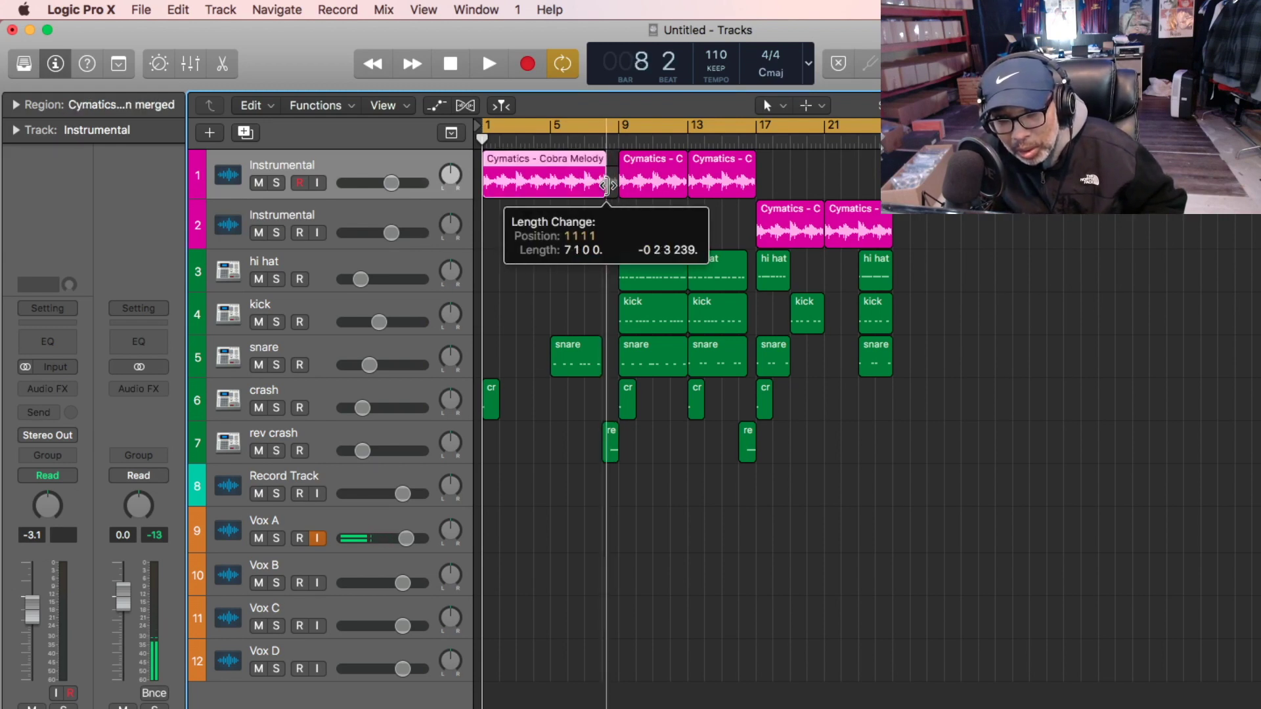
left_click_drag(606, 185, 604, 315)
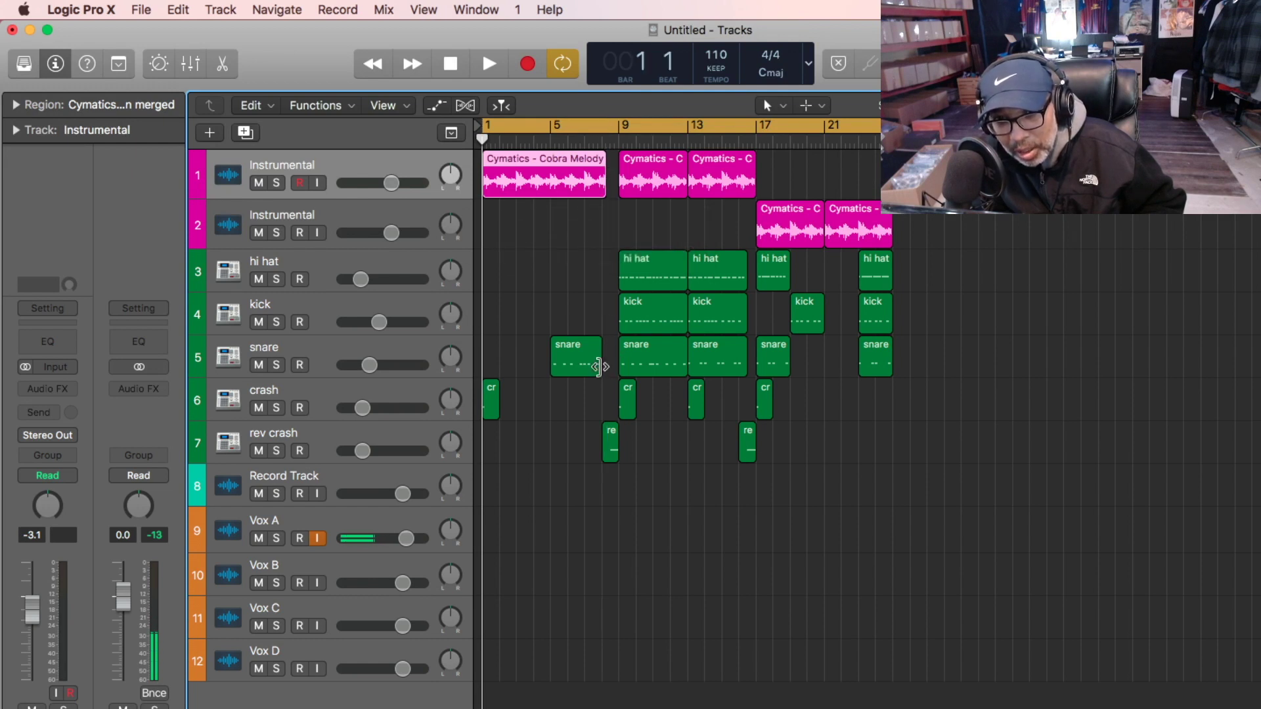
left_click_drag(598, 367, 618, 372)
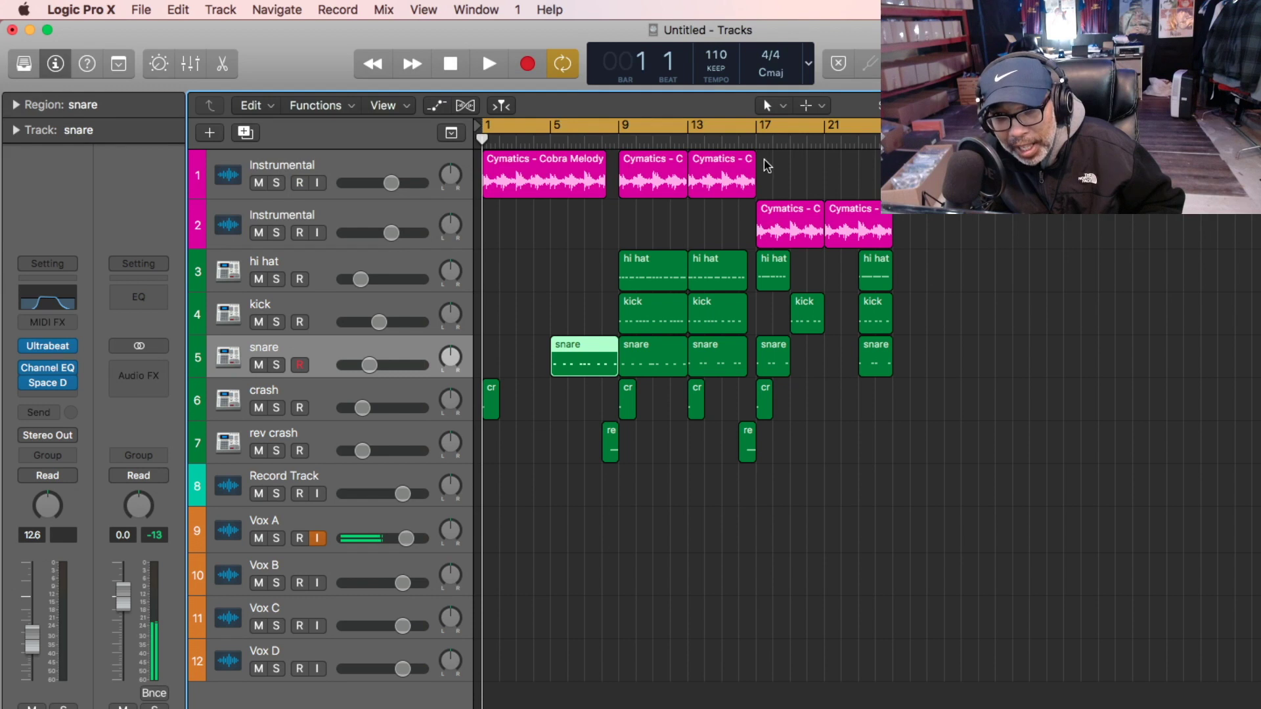
left_click_drag(750, 184, 745, 184)
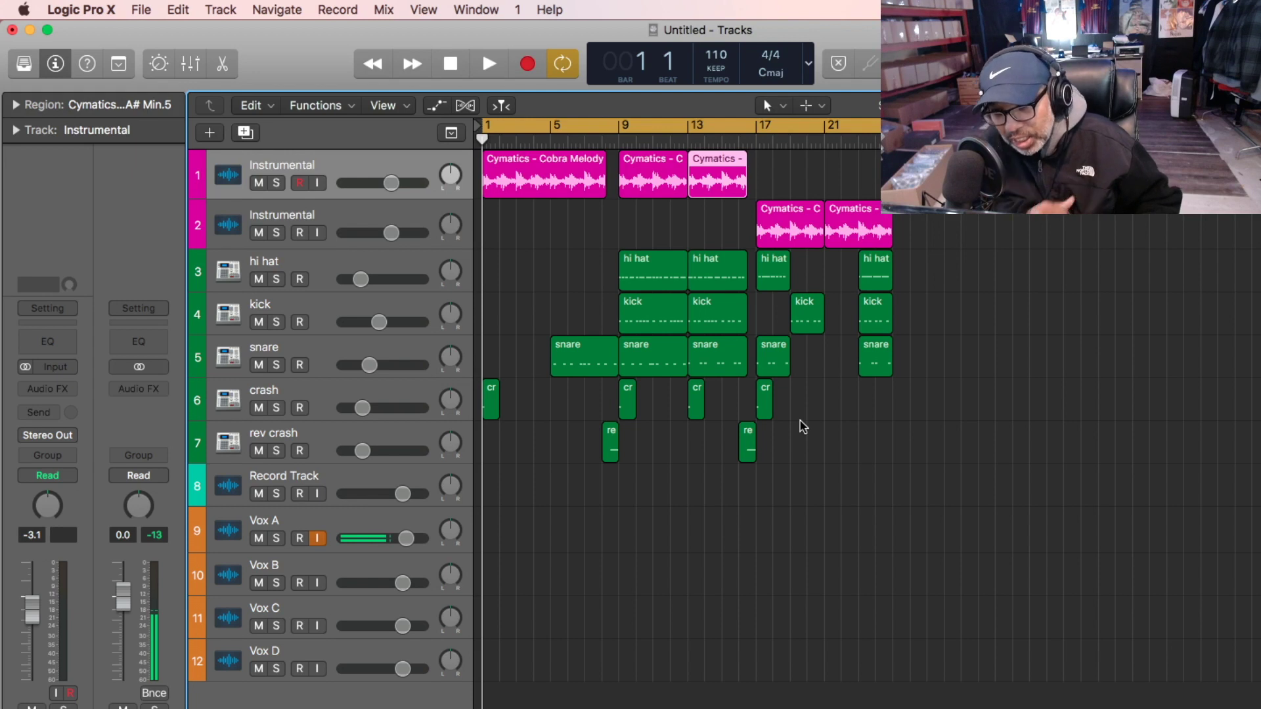
Play back the arrangement while raising the crash track's volume and setting the rev crash track's volume to -8.0 dB.
key("space")
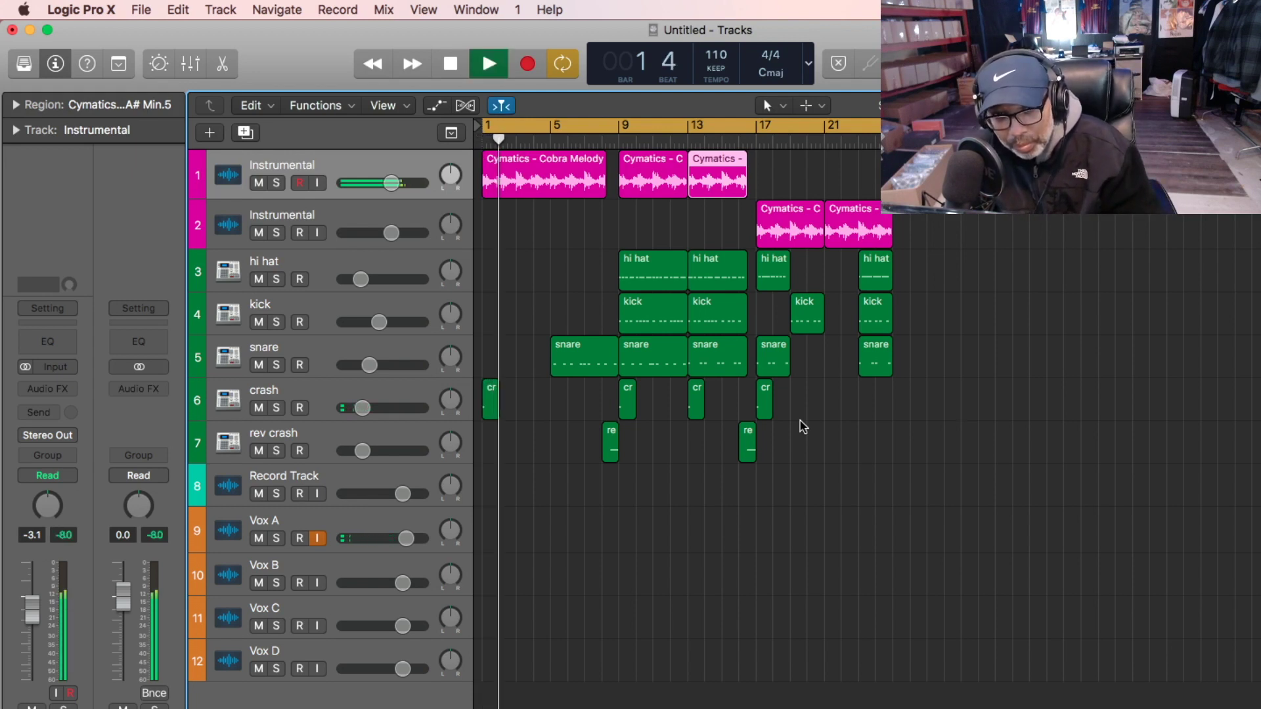
left_click_drag(362, 408, 377, 408)
left_click_drag(362, 451, 377, 451)
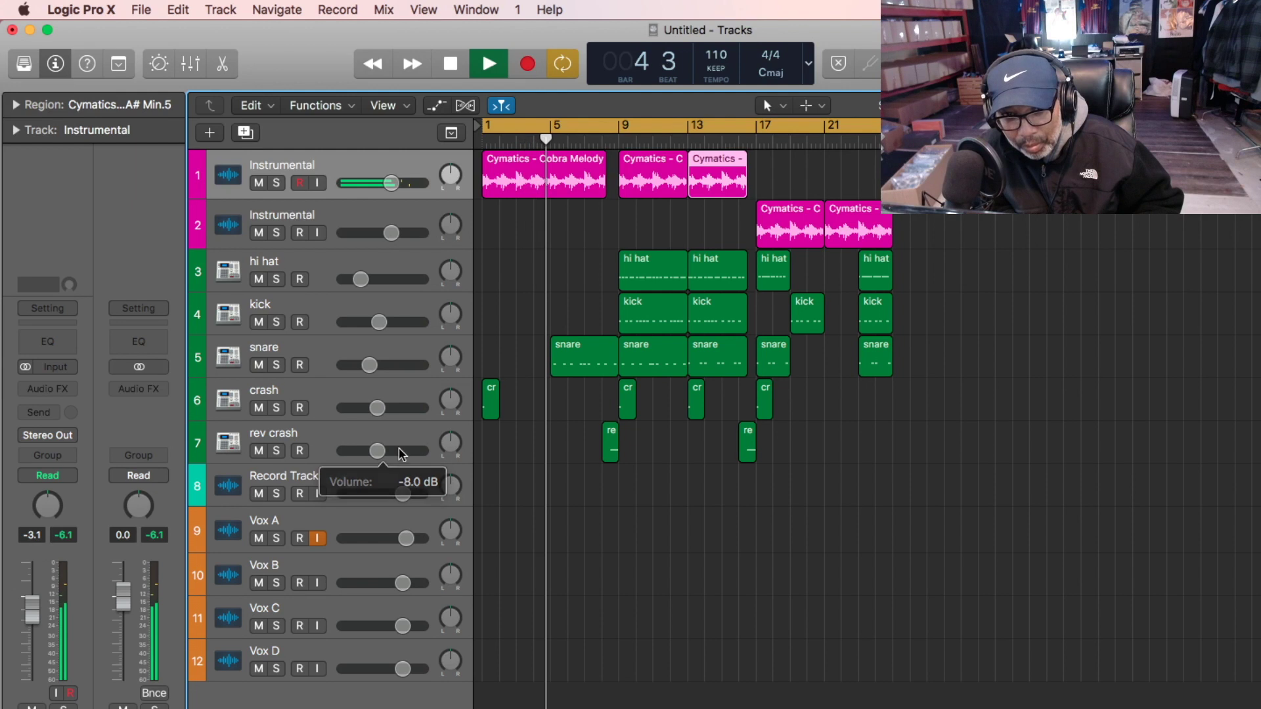
left_click_drag(377, 407, 383, 408)
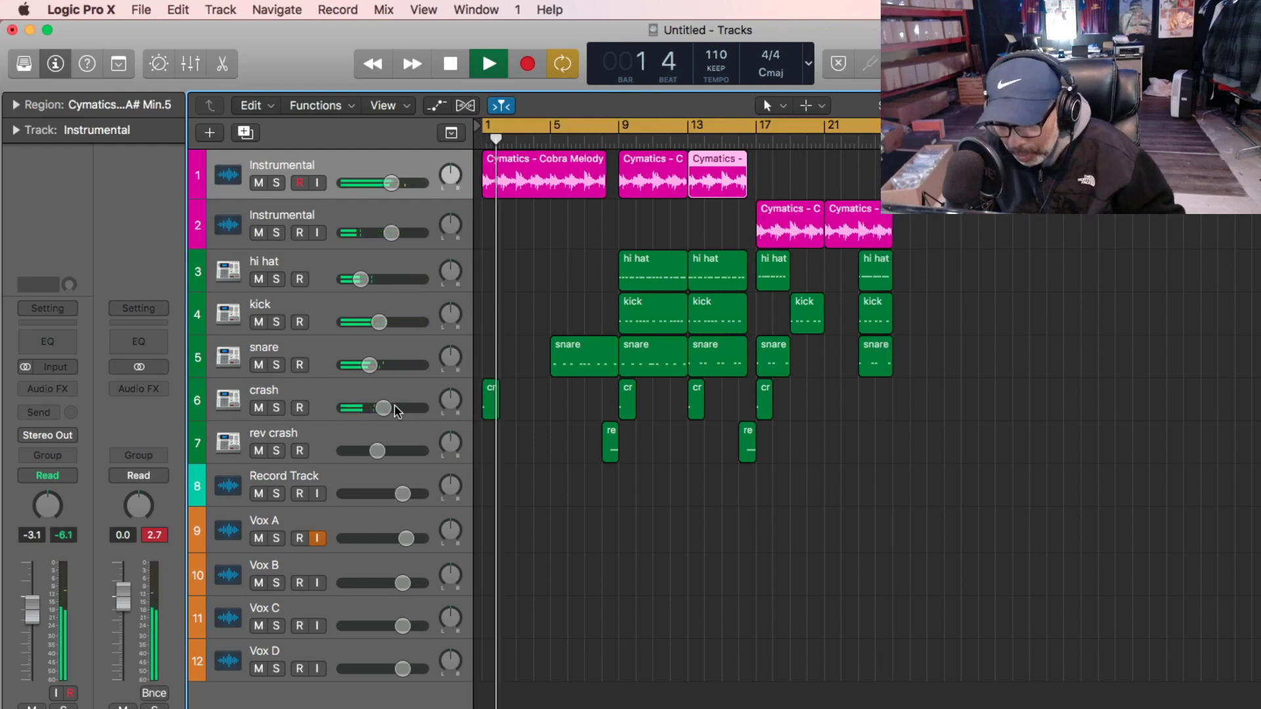
key("space")
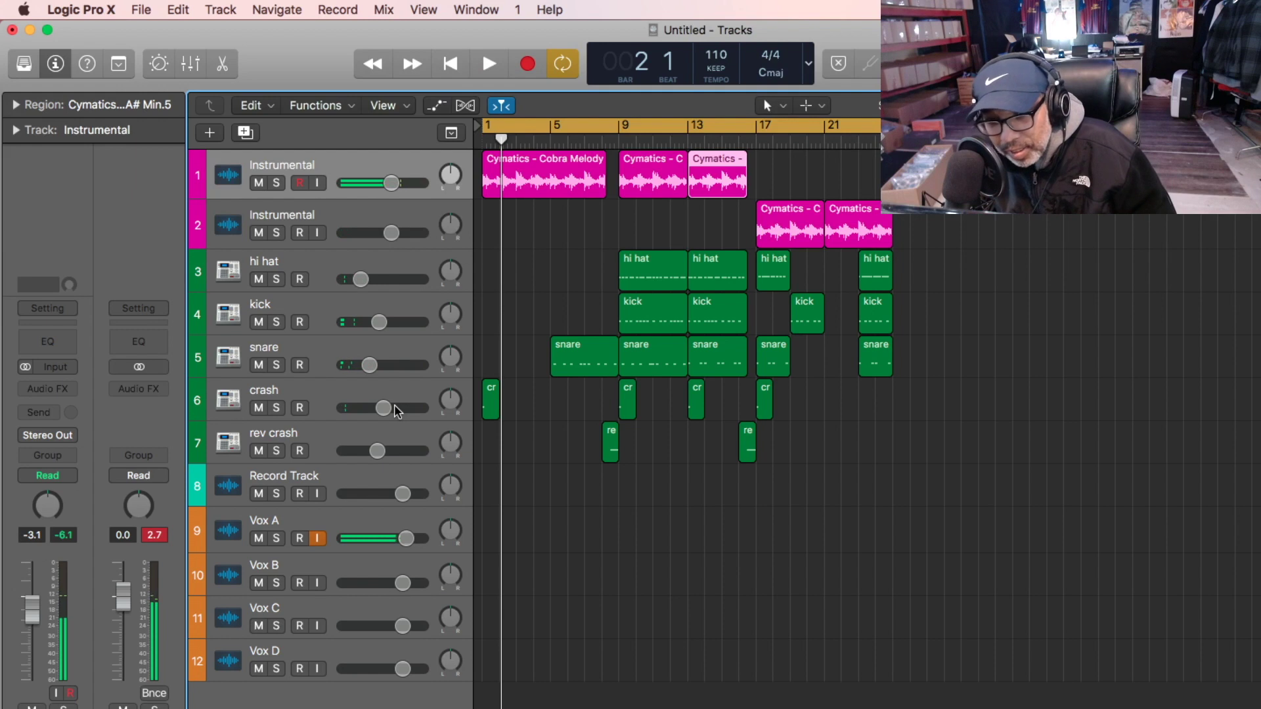